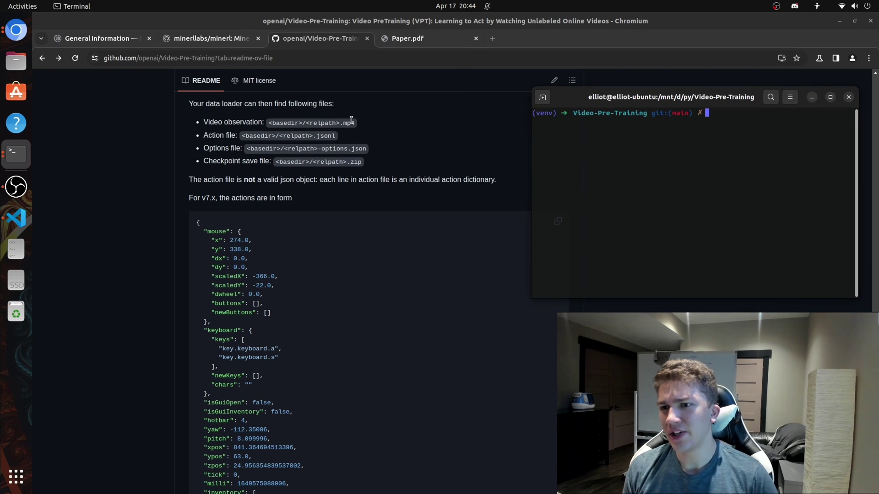
Step: Open the VPT paper PDF and return to its first page to view the title
{"action": "scroll", "coordinate": [362, 131], "scroll_direction": "up", "scroll_amount": 14}
{"action": "scroll", "coordinate": [364, 133], "scroll_direction": "up", "scroll_amount": 10}
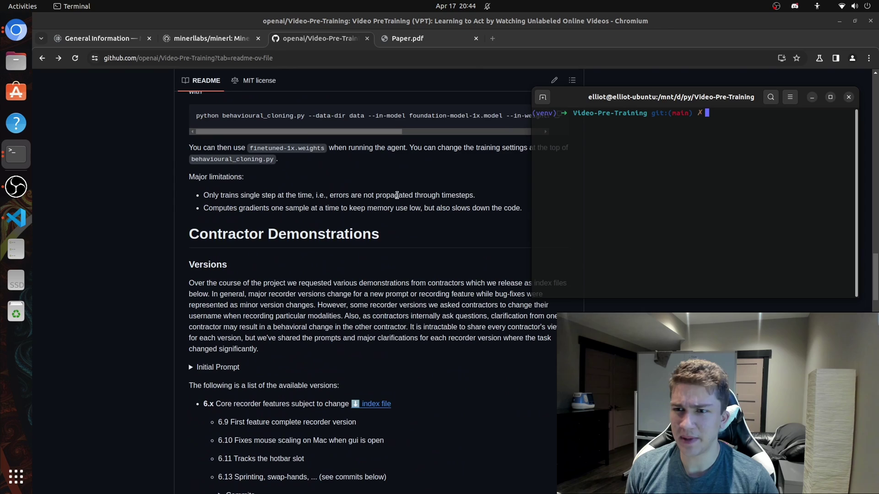
{"action": "left_click", "coordinate": [415, 41]}
{"action": "scroll", "coordinate": [456, 276], "scroll_direction": "up", "scroll_amount": 8}
{"action": "scroll", "coordinate": [483, 323], "scroll_direction": "up", "scroll_amount": 10}
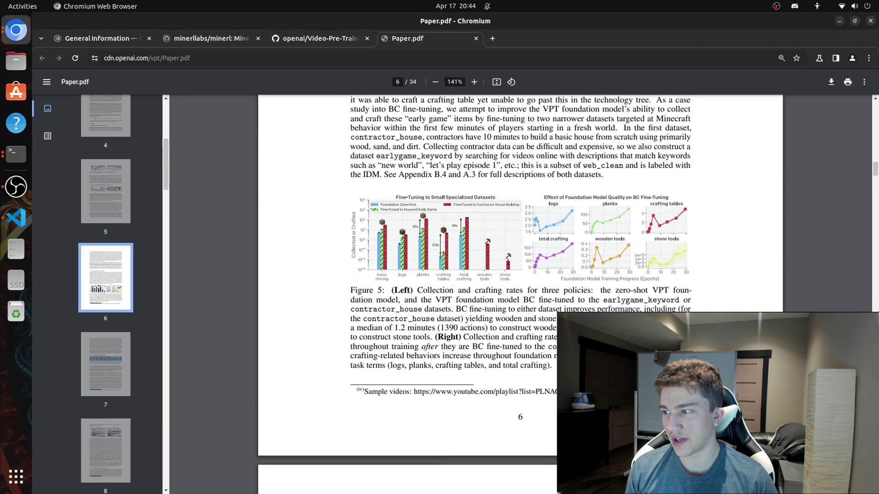
{"action": "key", "text": "Home"}
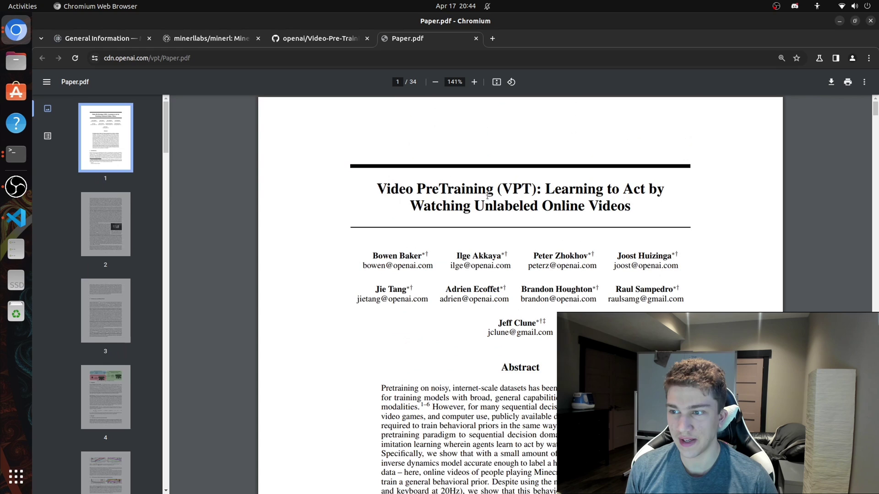
{"action": "left_click_drag", "start_coordinate": [373, 185], "coordinate": [664, 190]}
{"action": "left_click", "coordinate": [680, 196]}
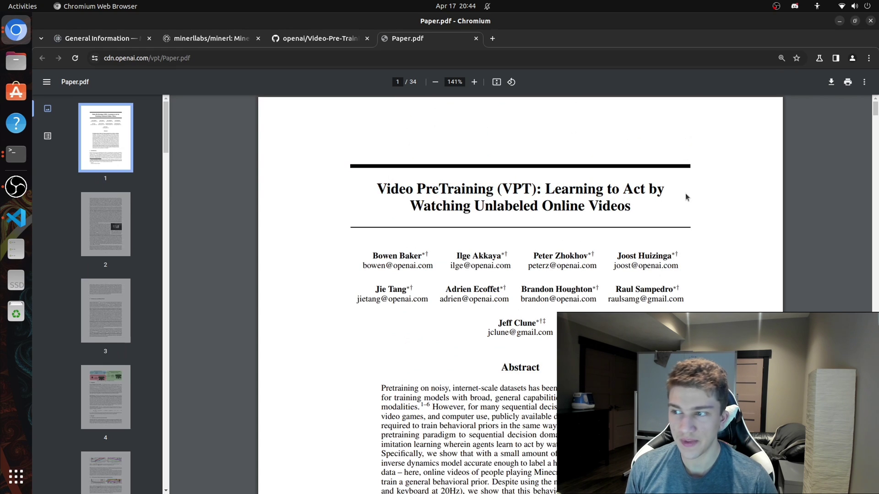
Step: Go back to the Video-Pre-Training repository page and view the beginning of its README
{"action": "left_click", "coordinate": [16, 154]}
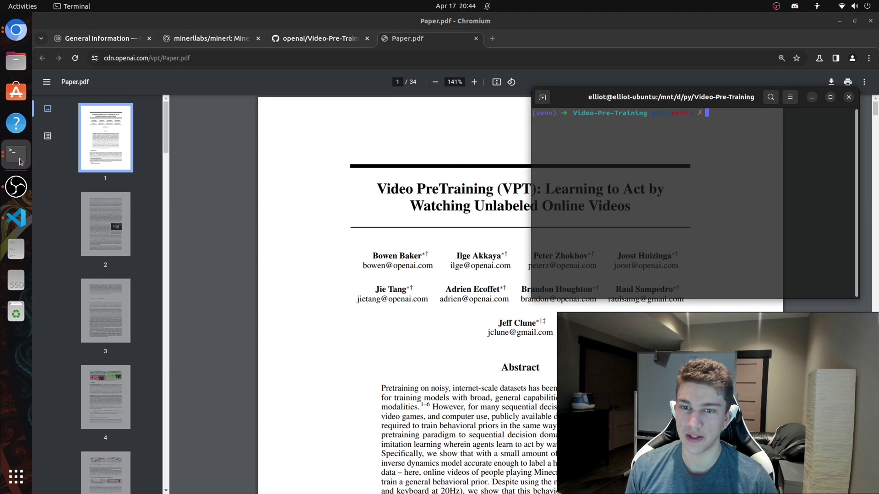
{"action": "left_click", "coordinate": [319, 40]}
{"action": "scroll", "coordinate": [312, 157], "scroll_direction": "up", "scroll_amount": 20}
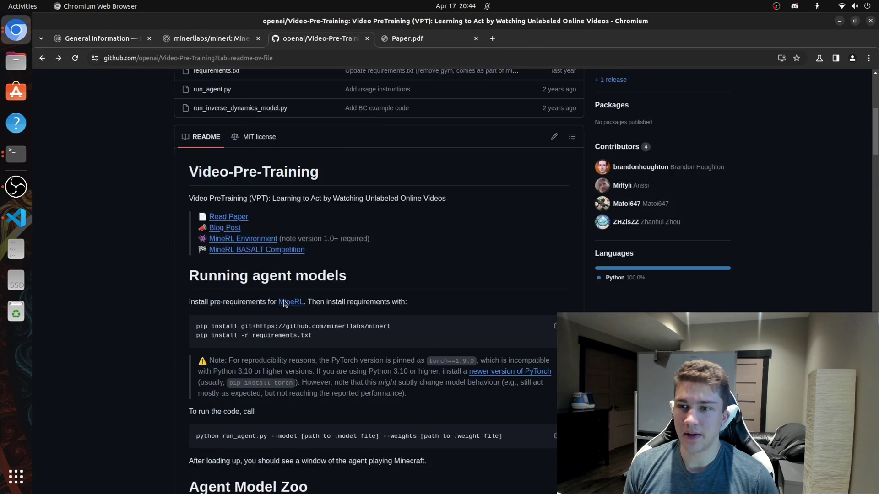
Step: List the files of the Video-Pre-Training folder in the terminal with ls and examine the model and weights files
{"action": "left_click", "coordinate": [16, 154]}
{"action": "type", "text": "ls"}
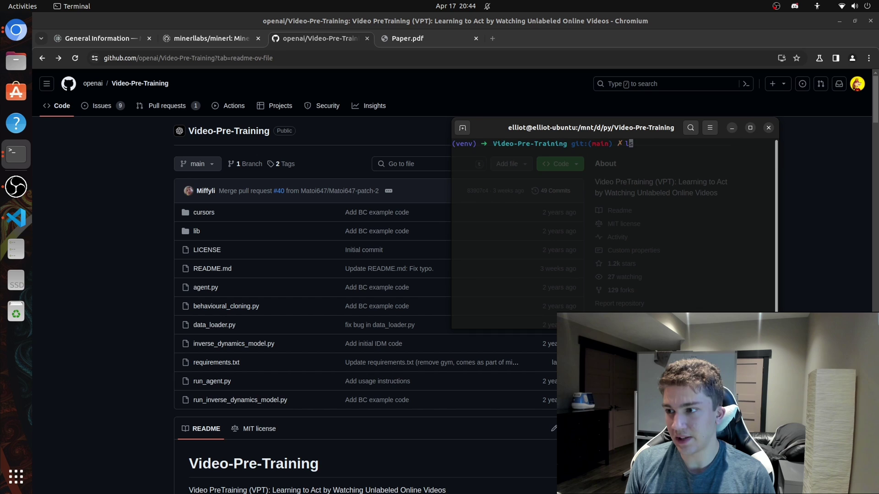
{"action": "key", "text": "Return"}
{"action": "scroll", "coordinate": [567, 212], "scroll_direction": "up", "scroll_amount": 2}
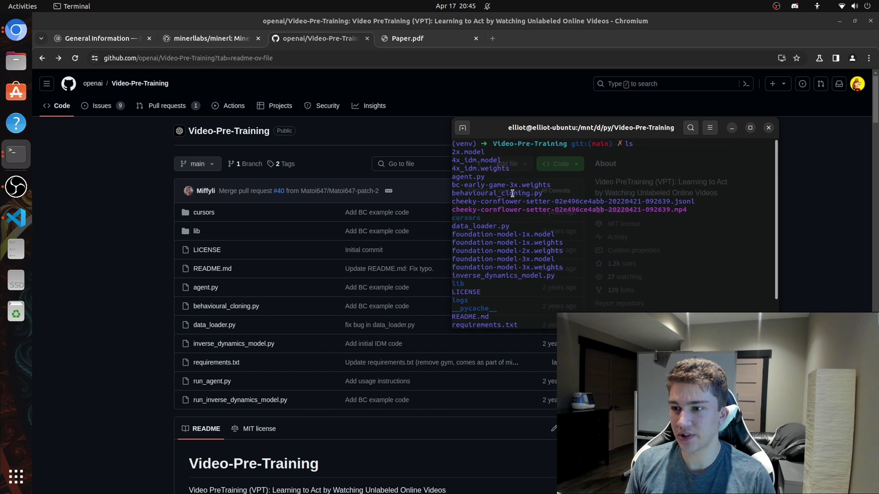
{"action": "left_click_drag", "start_coordinate": [555, 267], "coordinate": [535, 232]}
{"action": "left_click", "coordinate": [561, 244]}
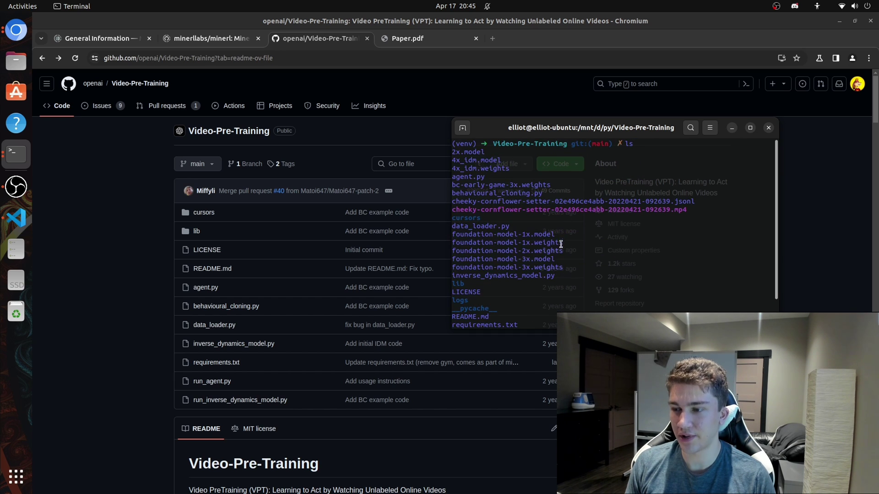
Step: Move the terminal aside and highlight the two pip install commands under Running agent models in the README
{"action": "left_click_drag", "start_coordinate": [575, 136], "coordinate": [675, 110]}
{"action": "scroll", "coordinate": [319, 282], "scroll_direction": "down", "scroll_amount": 6}
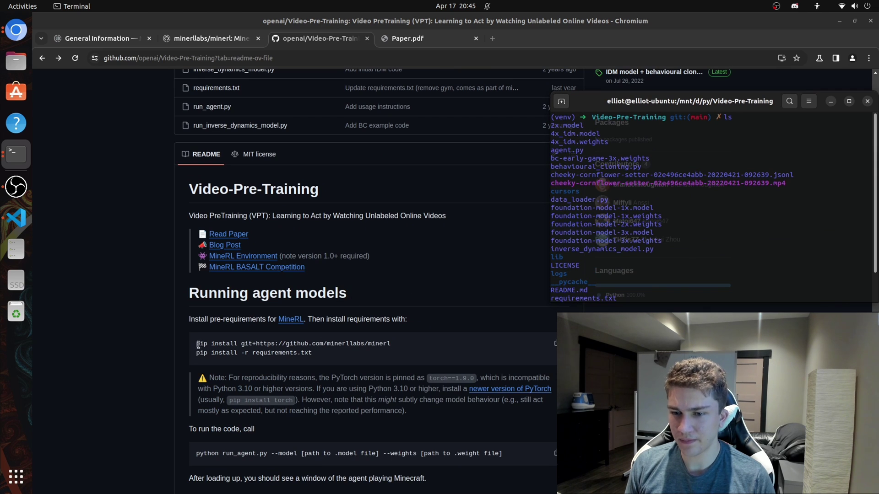
{"action": "left_click_drag", "start_coordinate": [322, 360], "coordinate": [194, 344]}
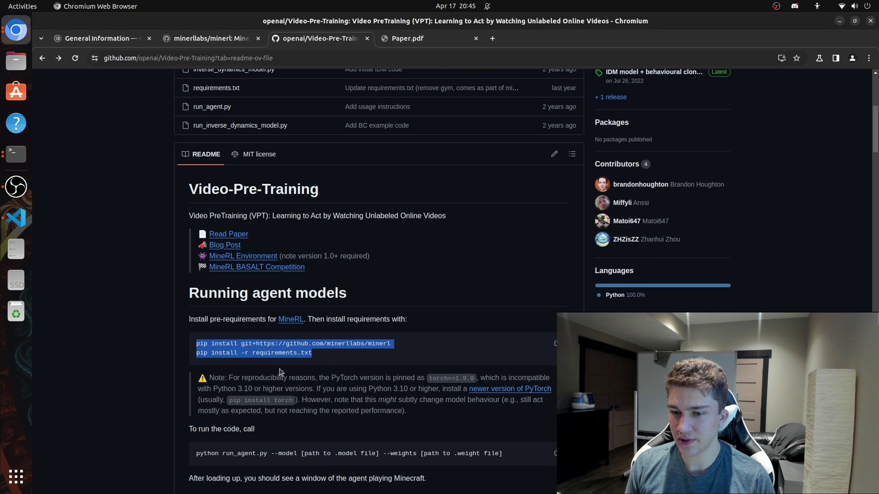
Step: Switch back to the Video-Pre-Training terminal and clear its output
{"action": "key", "text": "super"}
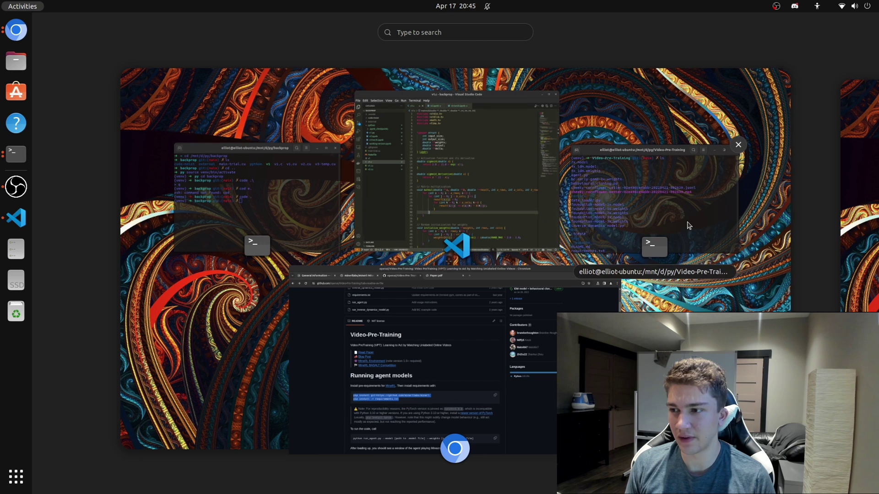
{"action": "left_click", "coordinate": [660, 207]}
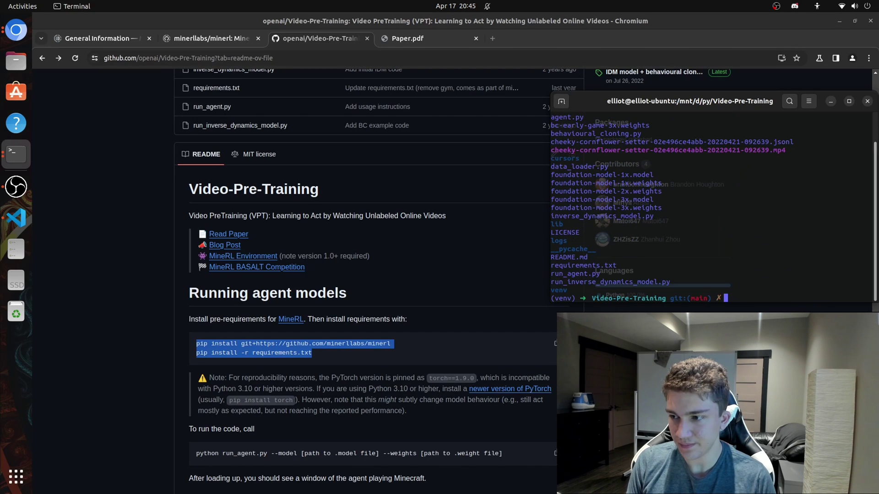
{"action": "type", "text": "clear"}
{"action": "key", "text": "Return"}
{"action": "type", "text": "python -m venv venv"}
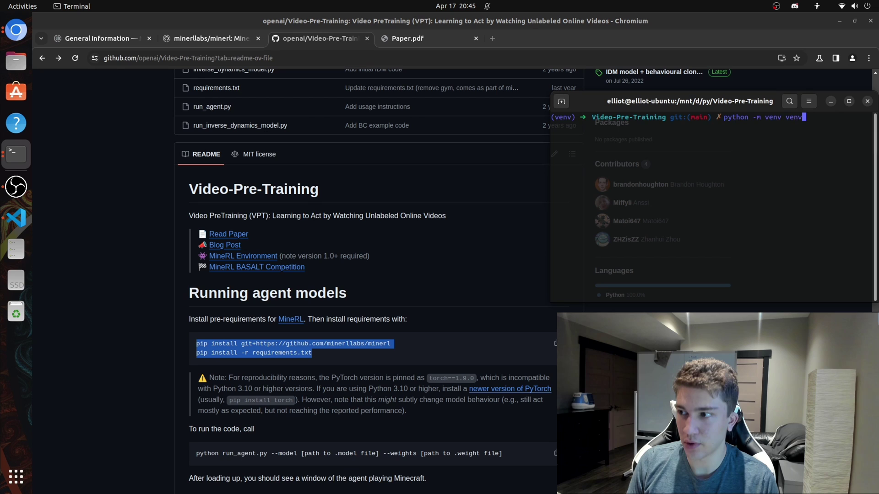
{"action": "key", "text": "BackSpace"}
{"action": "key", "text": "BackSpace"}
{"action": "key", "text": "BackSpace"}
{"action": "key", "text": "BackSpace"}
{"action": "key", "text": "BackSpace"}
{"action": "key", "text": "BackSpace"}
{"action": "key", "text": "BackSpace"}
{"action": "key", "text": "BackSpace"}
{"action": "key", "text": "BackSpace"}
{"action": "key", "text": "BackSpace"}
{"action": "key", "text": "BackSpace"}
{"action": "key", "text": "BackSpace"}
{"action": "key", "text": "BackSpace"}
{"action": "key", "text": "BackSpace"}
{"action": "key", "text": "BackSpace"}
{"action": "key", "text": "BackSpace"}
{"action": "key", "text": "BackSpace"}
{"action": "key", "text": "BackSpace"}
{"action": "key", "text": "BackSpace"}
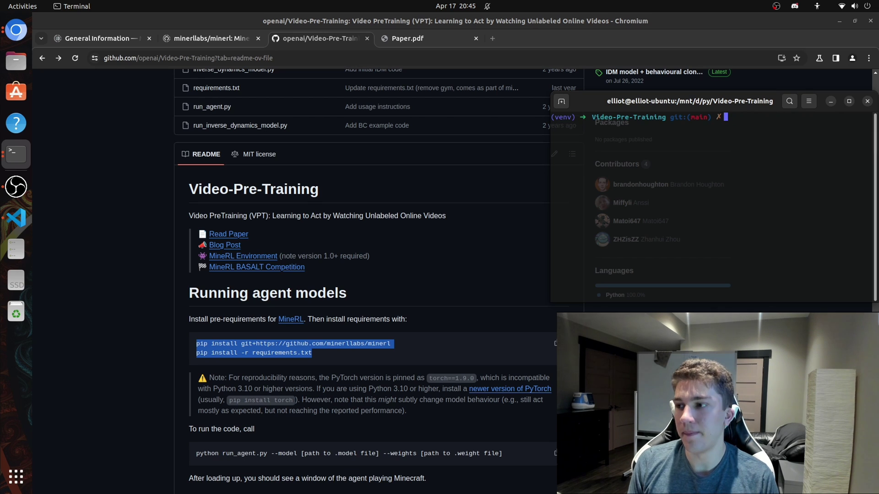
{"action": "type", "text": "source"}
{"action": "key", "text": "Right"}
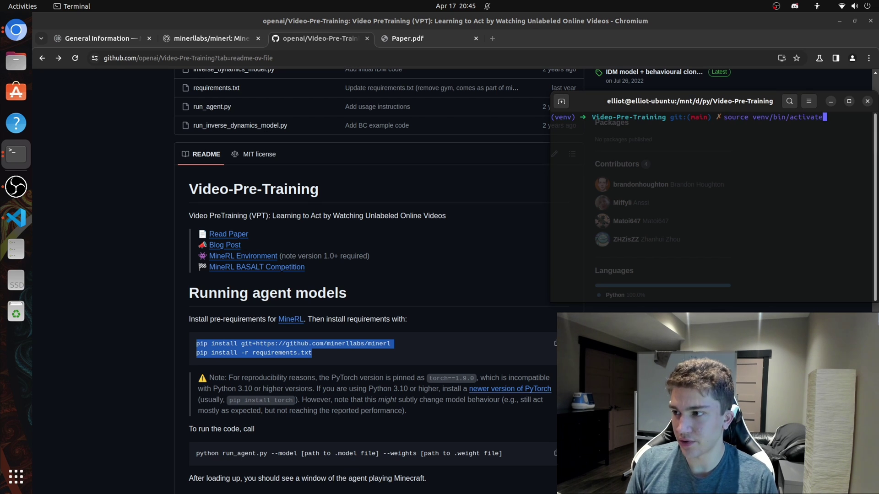
{"action": "key", "text": "BackSpace"}
{"action": "key", "text": "BackSpace"}
{"action": "key", "text": "BackSpace"}
{"action": "key", "text": "BackSpace"}
{"action": "key", "text": "BackSpace"}
{"action": "key", "text": "BackSpace"}
{"action": "key", "text": "BackSpace"}
{"action": "key", "text": "BackSpace"}
{"action": "key", "text": "BackSpace"}
{"action": "key", "text": "BackSpace"}
{"action": "key", "text": "BackSpace"}
{"action": "key", "text": "BackSpace"}
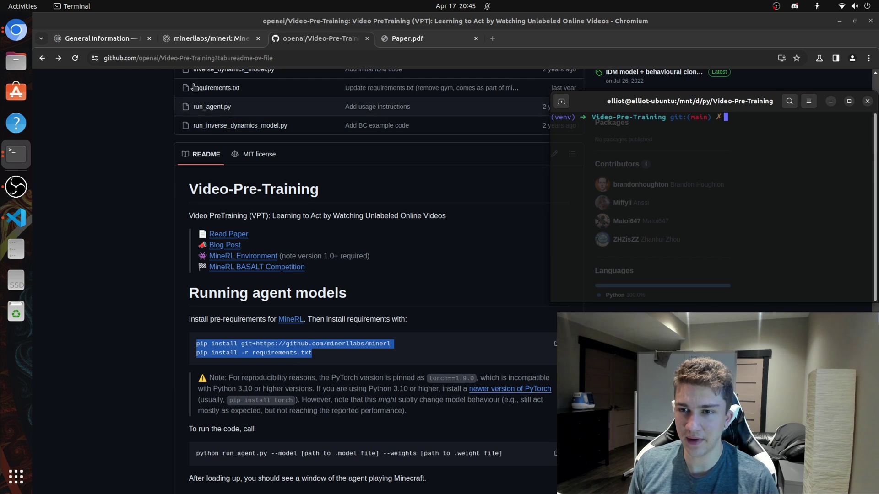
Step: View the minerllabs/minerl repository and open the Installation page of the MineRL documentation
{"action": "left_click", "coordinate": [199, 42]}
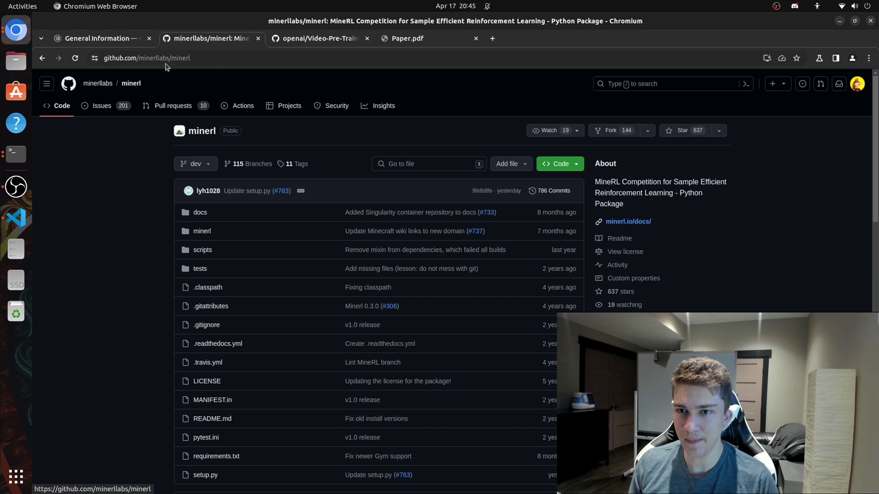
{"action": "left_click", "coordinate": [200, 59]}
{"action": "left_click", "coordinate": [134, 208]}
{"action": "left_click", "coordinate": [91, 46]}
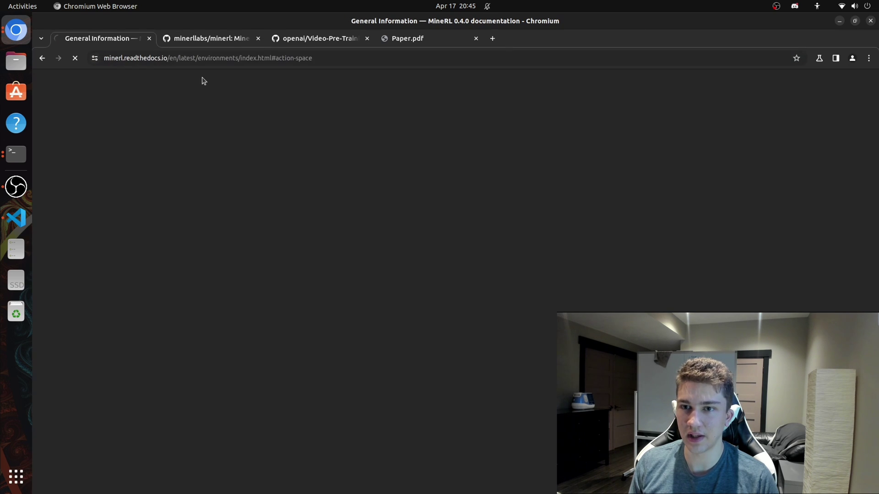
{"action": "left_click", "coordinate": [94, 58]}
{"action": "left_click", "coordinate": [373, 55]}
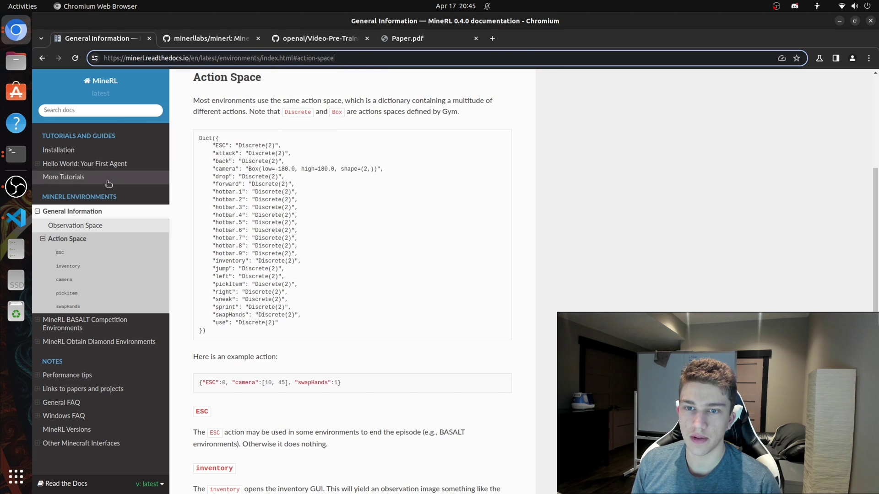
{"action": "left_click", "coordinate": [64, 155]}
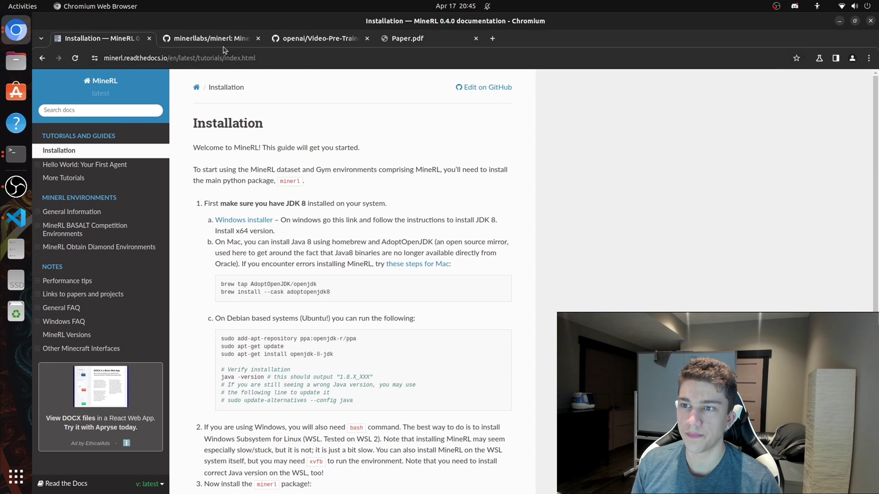
Step: Return to the Video-Pre-Training README and highlight the run_agent.py command under Running agent models
{"action": "left_click", "coordinate": [417, 40]}
{"action": "key", "text": "ctrl+shift+Tab"}
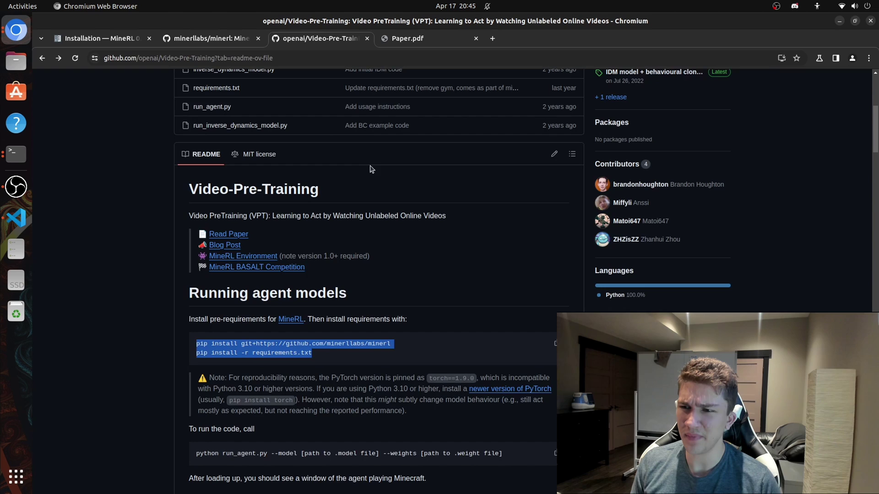
{"action": "left_click", "coordinate": [317, 357]}
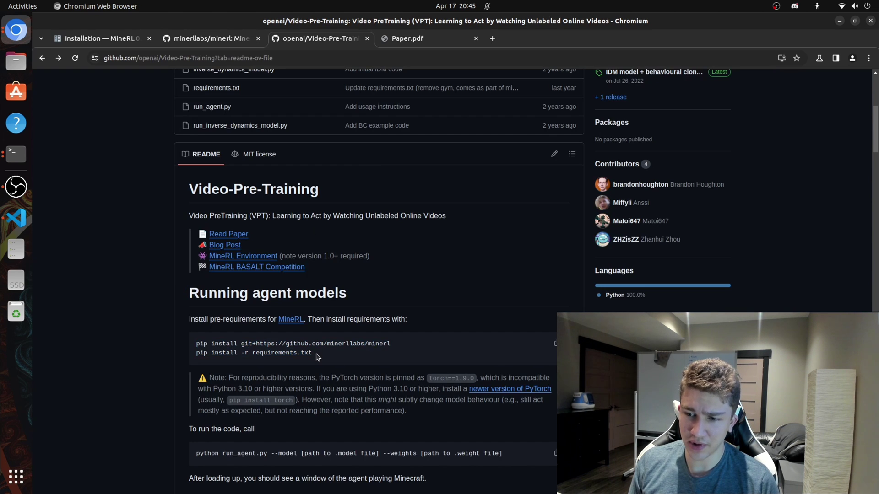
{"action": "triple_click", "coordinate": [318, 357]}
{"action": "left_click", "coordinate": [358, 356]}
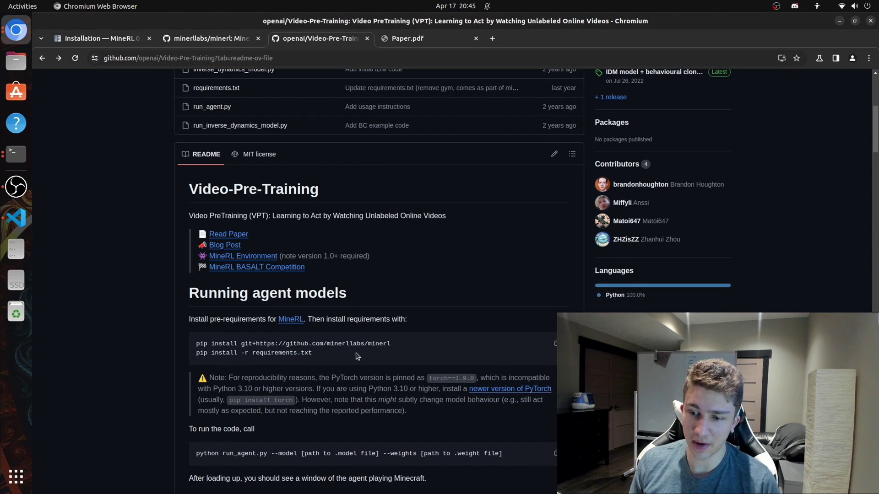
{"action": "scroll", "coordinate": [451, 431], "scroll_direction": "down", "scroll_amount": 4}
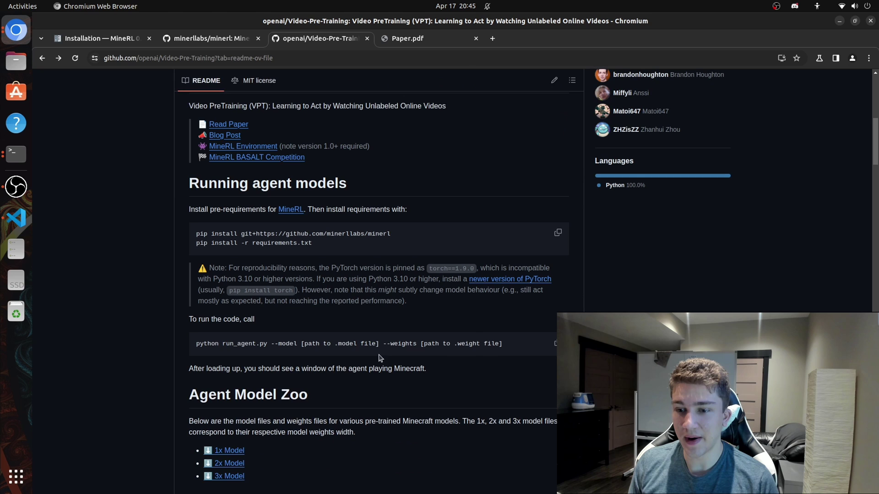
{"action": "left_click_drag", "start_coordinate": [506, 343], "coordinate": [194, 343]}
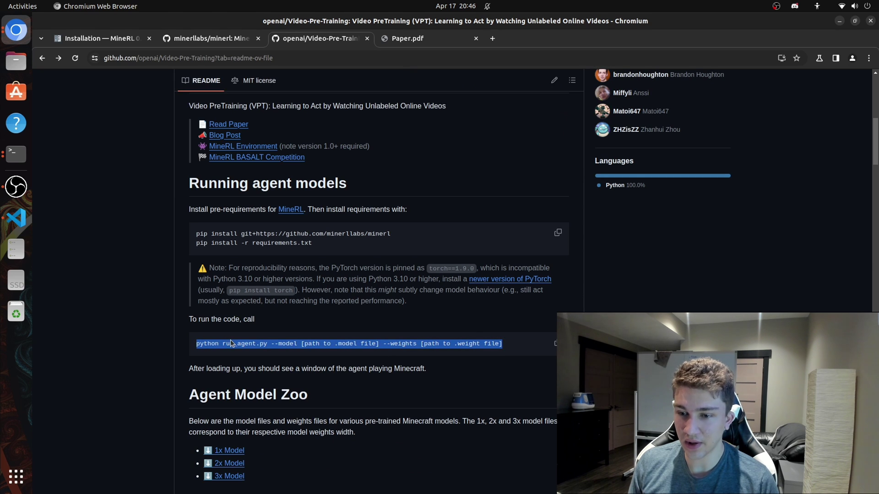
Step: Run run_agent.py in the Video-Pre-Training terminal with model foundation-model-3x.model and weights bc-early-game-3x.weights
{"action": "key", "text": "super"}
{"action": "left_click", "coordinate": [641, 206]}
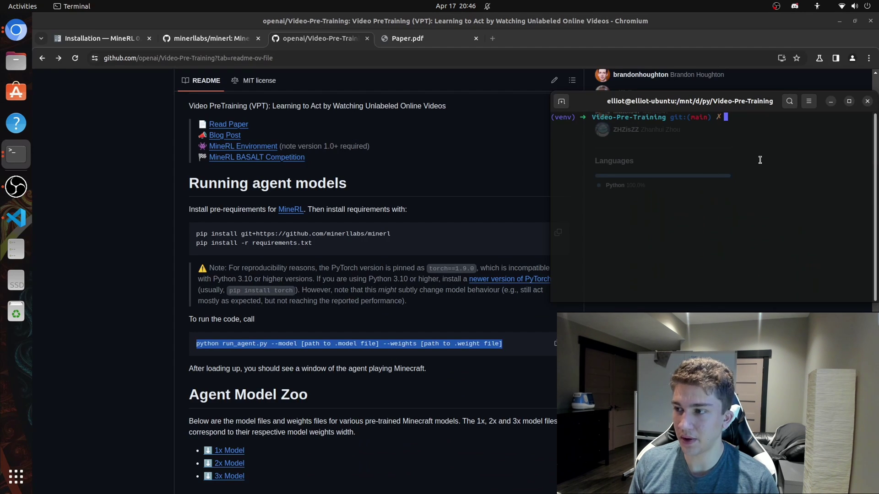
{"action": "type", "text": "python run"}
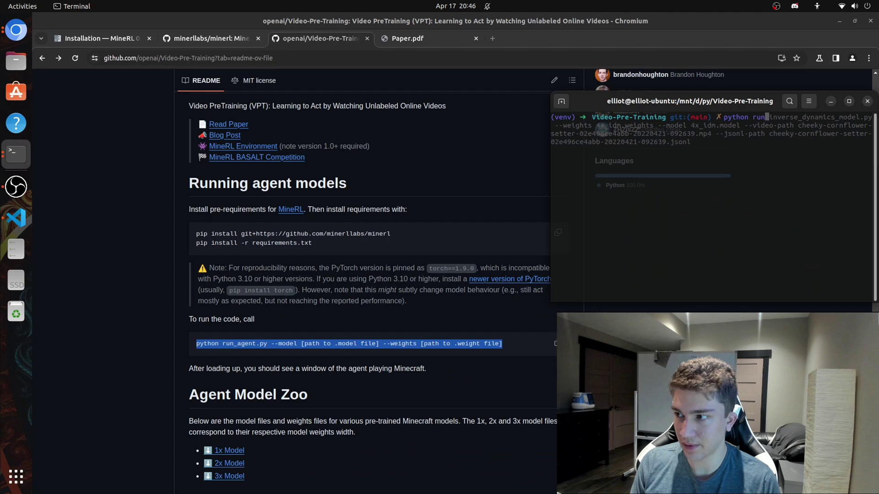
{"action": "type", "text": "_ag"}
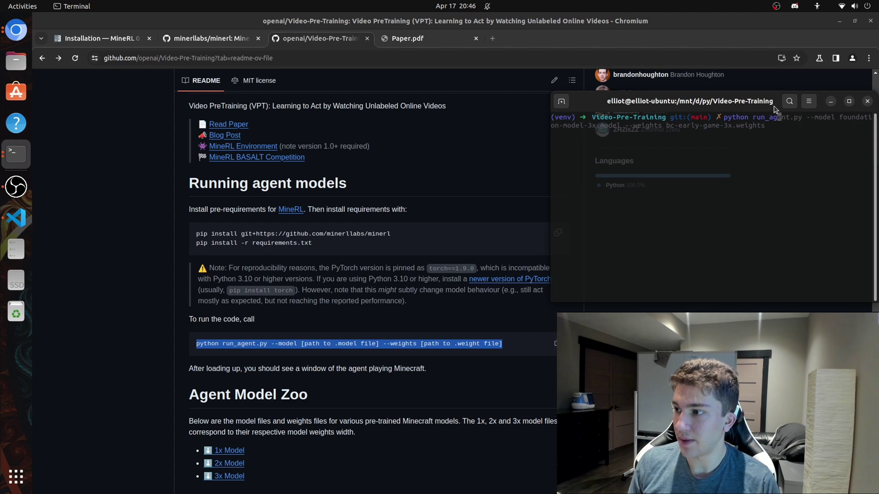
{"action": "key", "text": "Right"}
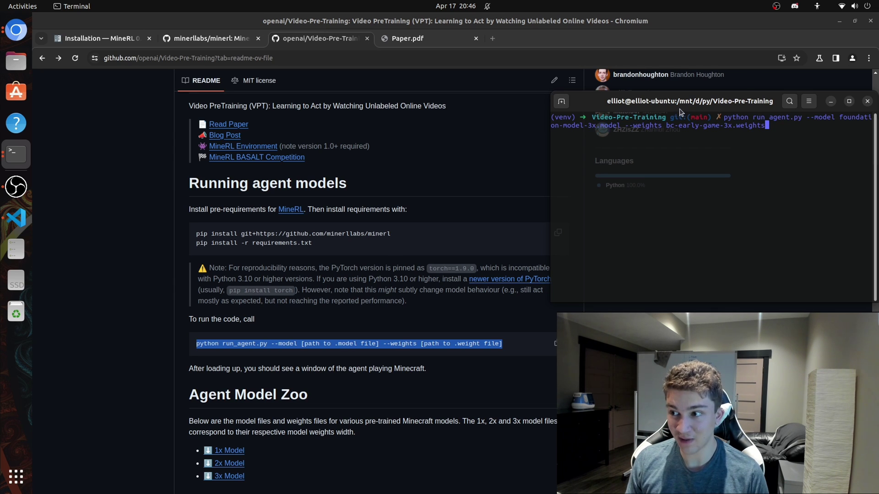
{"action": "left_click_drag", "start_coordinate": [681, 111], "coordinate": [655, 155]}
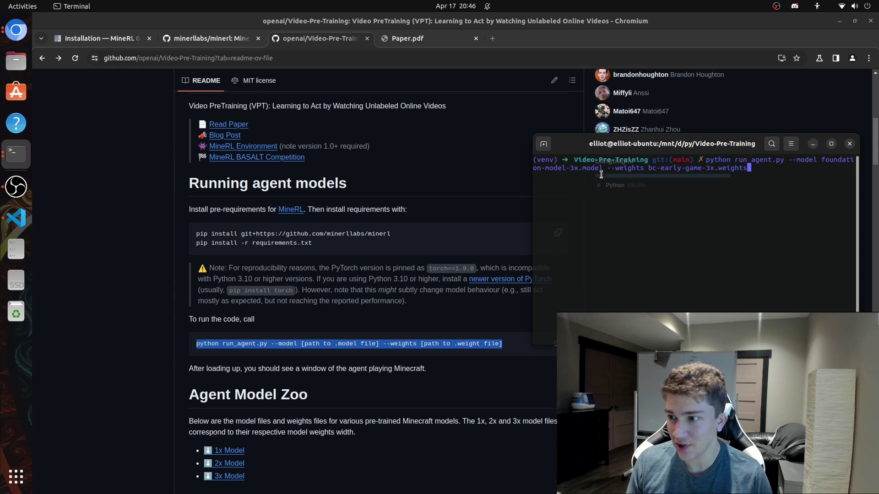
{"action": "left_click_drag", "start_coordinate": [795, 161], "coordinate": [706, 170]}
{"action": "left_click", "coordinate": [582, 184]}
{"action": "left_click", "coordinate": [711, 203]}
{"action": "key", "text": "Return"}
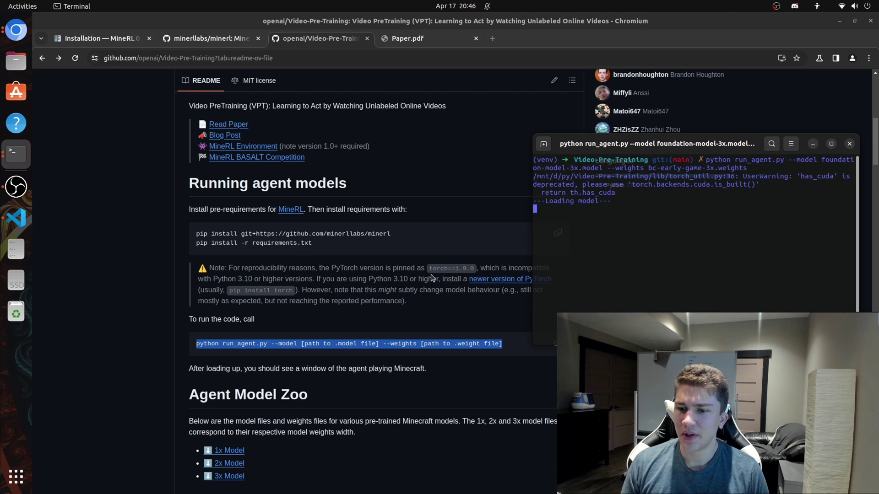
Step: Examine the model and weights downloads in the README's Agent Model Zoo section
{"action": "scroll", "coordinate": [344, 309], "scroll_direction": "down", "scroll_amount": 5}
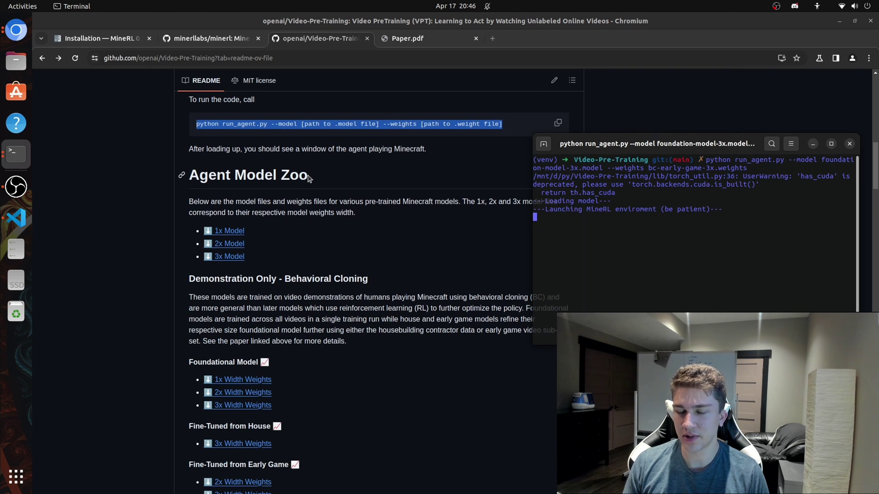
{"action": "scroll", "coordinate": [256, 256], "scroll_direction": "down", "scroll_amount": 3}
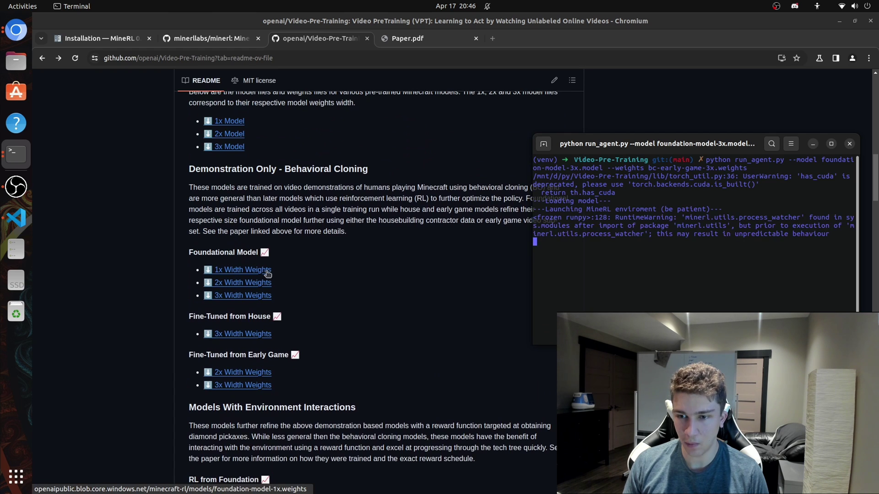
{"action": "scroll", "coordinate": [261, 318], "scroll_direction": "down", "scroll_amount": 3}
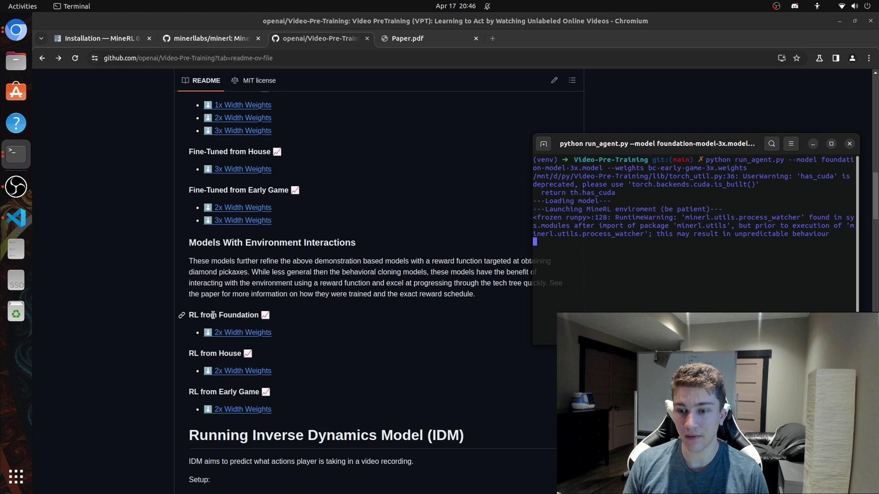
Step: Examine the README's Running Inverse Dynamics Model (IDM), behavioural cloning and Agent Model Zoo sections while the agent loads
{"action": "scroll", "coordinate": [302, 386], "scroll_direction": "down", "scroll_amount": 5}
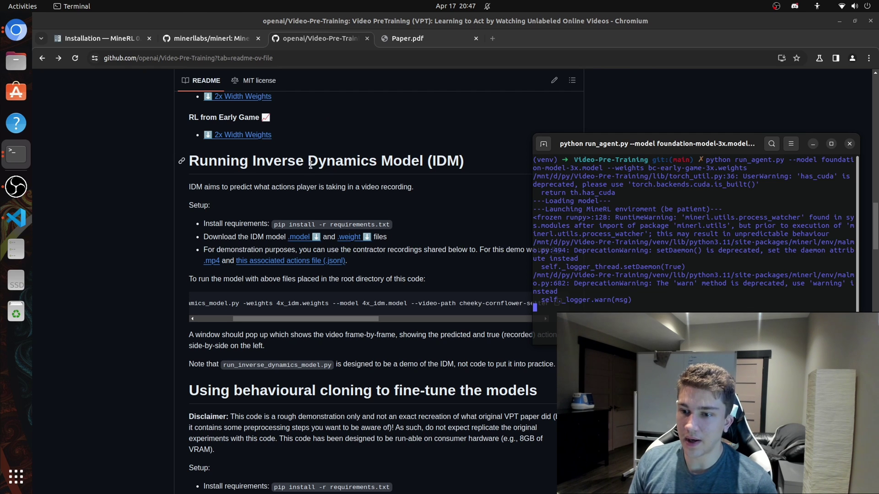
{"action": "left_click", "coordinate": [290, 316]}
{"action": "scroll", "coordinate": [293, 311], "scroll_direction": "left", "scroll_amount": 5}
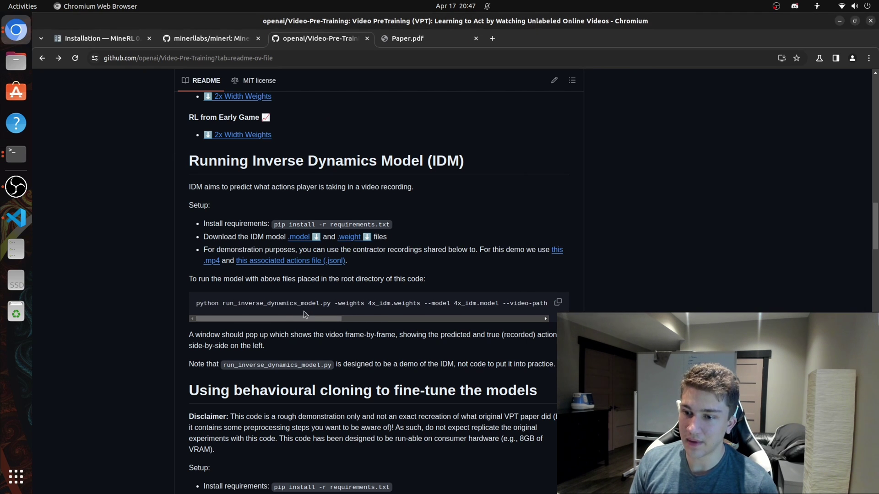
{"action": "left_click", "coordinate": [15, 157]}
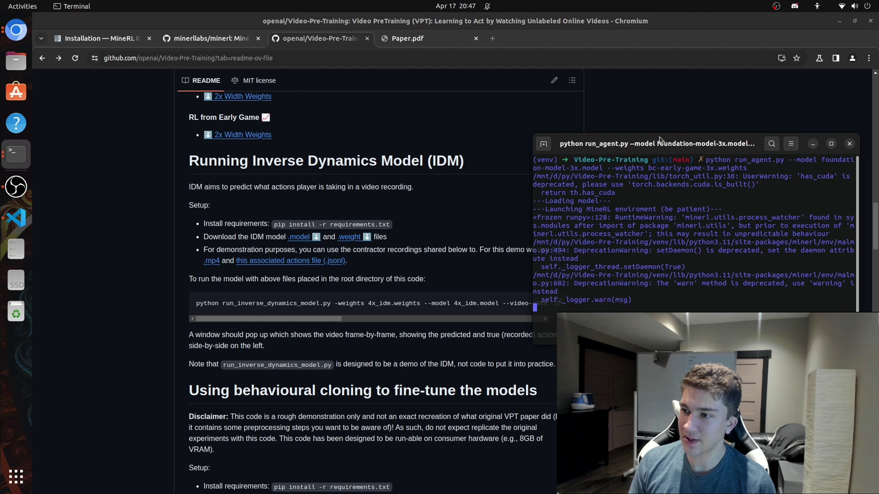
{"action": "scroll", "coordinate": [484, 226], "scroll_direction": "down", "scroll_amount": 5}
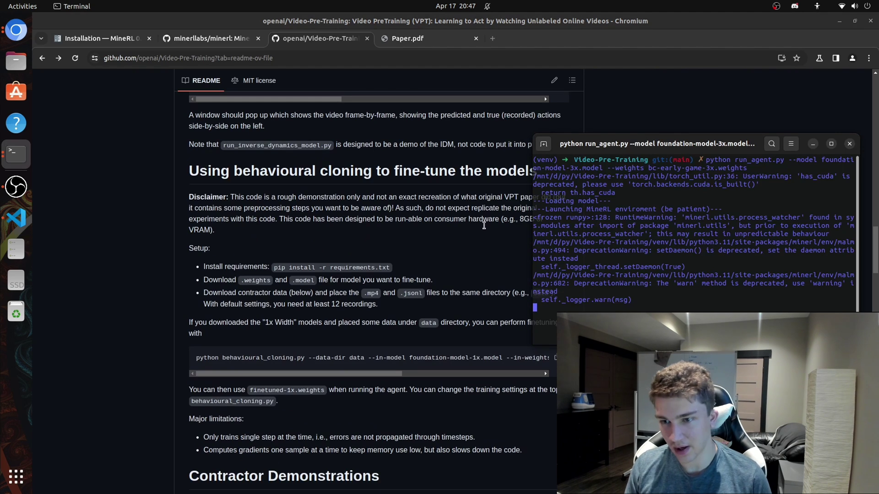
{"action": "scroll", "coordinate": [361, 263], "scroll_direction": "up", "scroll_amount": 15}
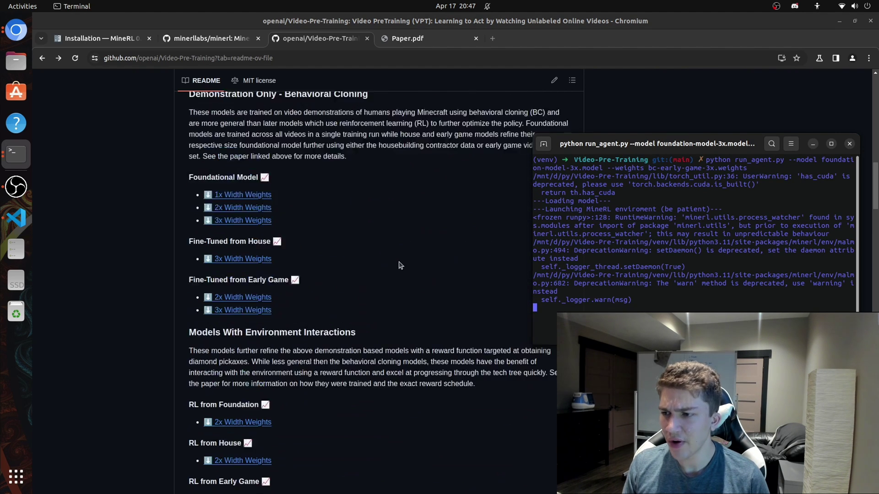
{"action": "scroll", "coordinate": [401, 266], "scroll_direction": "up", "scroll_amount": 5}
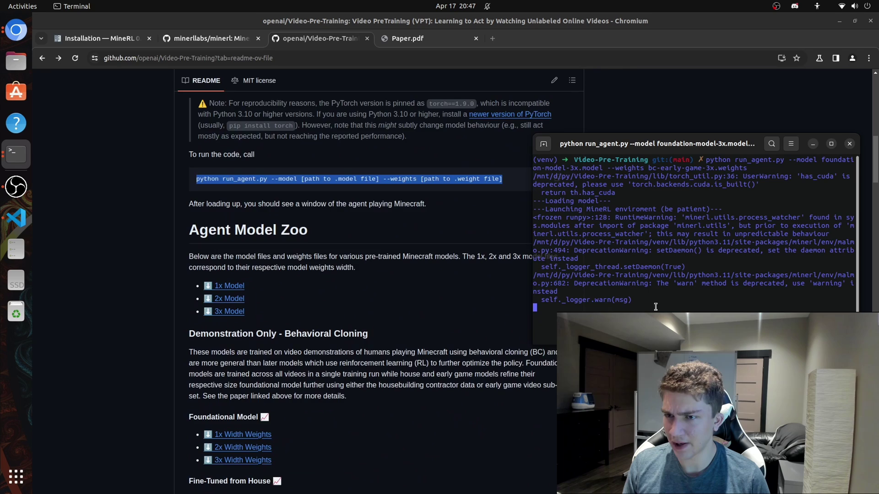
{"action": "scroll", "coordinate": [464, 272], "scroll_direction": "up", "scroll_amount": 15}
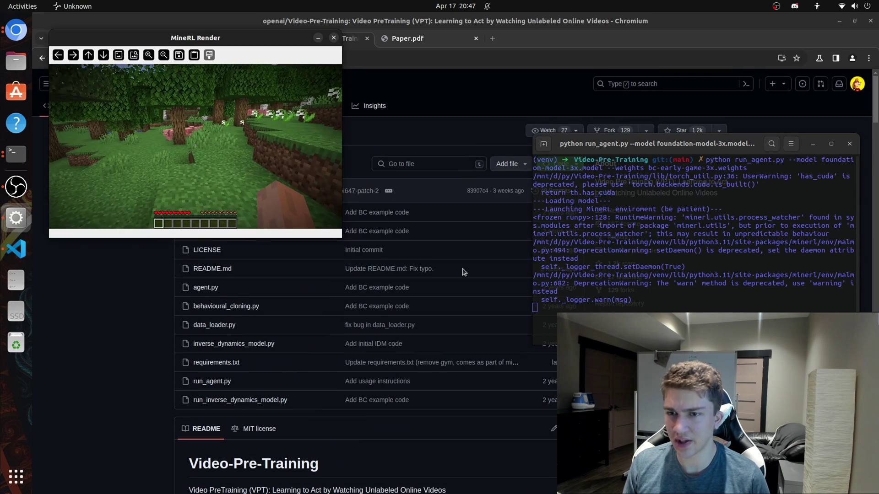
Step: Open Paper.pdf and arrange the browser and MineRL Render windows side by side so both stay visible
{"action": "left_click_drag", "start_coordinate": [173, 48], "coordinate": [264, 130]}
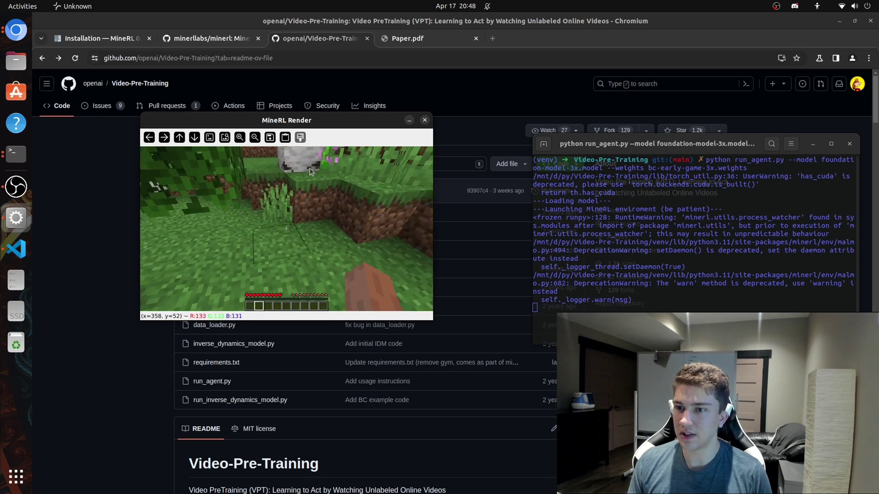
{"action": "left_click_drag", "start_coordinate": [312, 120], "coordinate": [751, 131]}
{"action": "left_click", "coordinate": [408, 38]}
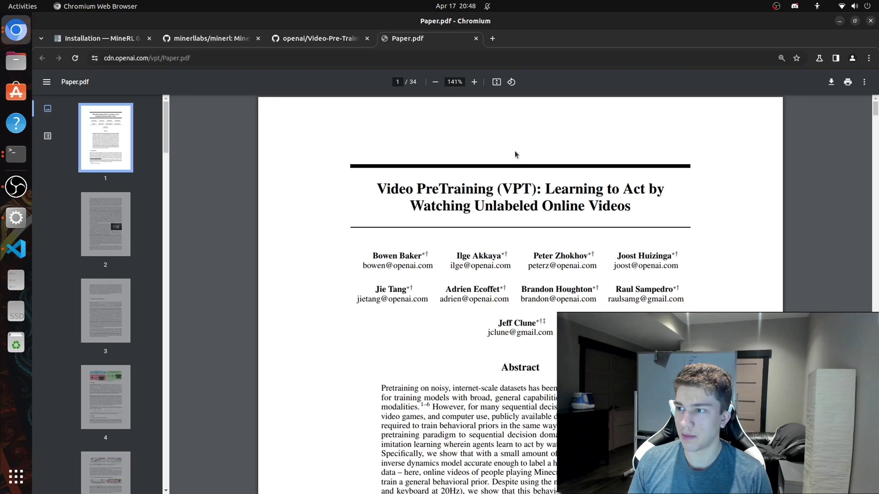
{"action": "key", "text": "super"}
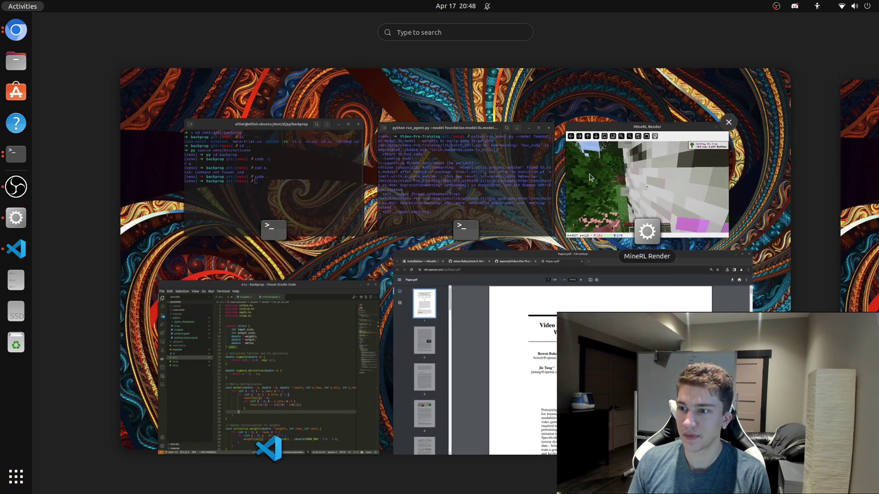
{"action": "left_click", "coordinate": [504, 274]}
{"action": "left_click_drag", "start_coordinate": [504, 9], "coordinate": [452, 28]}
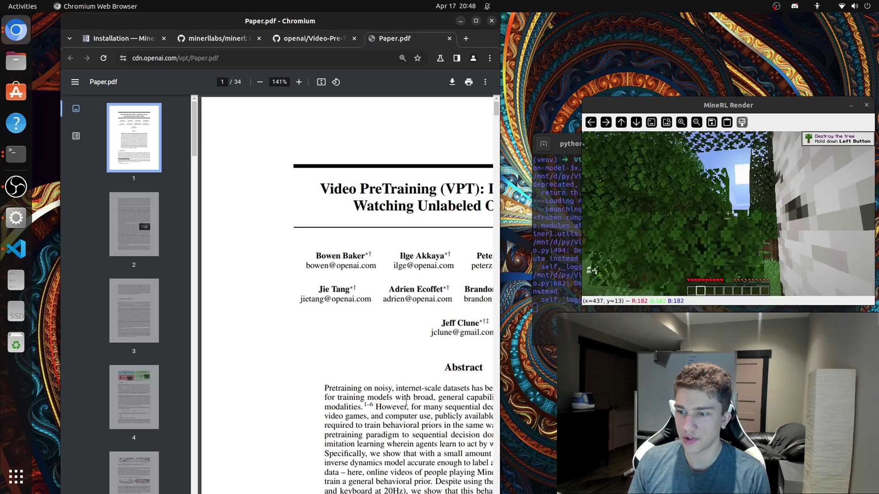
Step: Zoom Paper.pdf out to 110% and review the title and abstract on its first page
{"action": "left_click_drag", "start_coordinate": [406, 401], "coordinate": [219, 372]}
{"action": "scroll", "coordinate": [306, 381], "scroll_direction": "down", "scroll_amount": 2}
{"action": "left_click", "coordinate": [219, 372]}
{"action": "scroll", "coordinate": [357, 358], "scroll_direction": "down", "scroll_amount": 5}
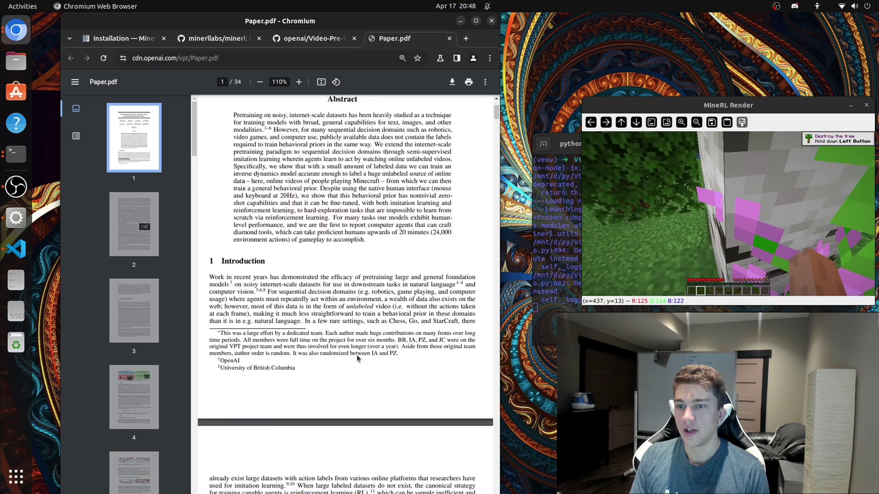
{"action": "scroll", "coordinate": [357, 358], "scroll_direction": "up", "scroll_amount": 5}
{"action": "left_click_drag", "start_coordinate": [231, 170], "coordinate": [434, 185]}
{"action": "left_click", "coordinate": [435, 187]}
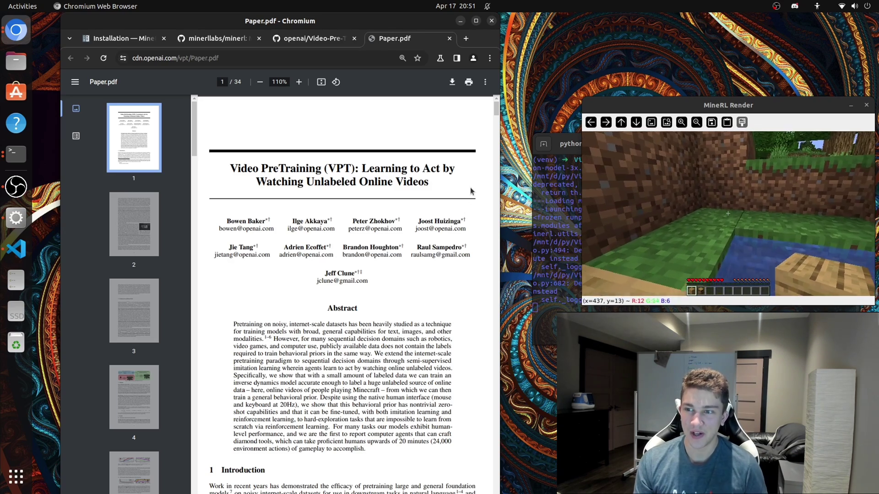
Step: Examine the paper from the Introduction through Figure 2 to section 4.3, Fine-Tuning with Behavioral Cloning, highlighting "BC" there
{"action": "scroll", "coordinate": [351, 276], "scroll_direction": "down", "scroll_amount": 6}
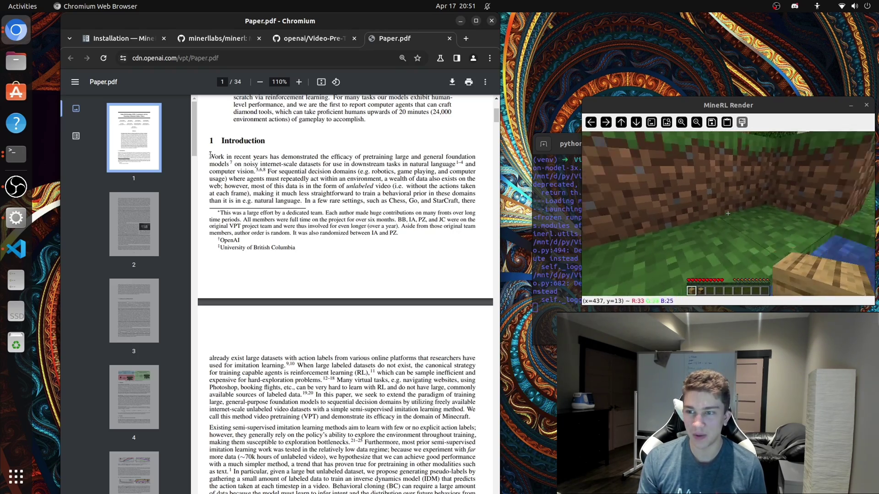
{"action": "scroll", "coordinate": [210, 156], "scroll_direction": "down", "scroll_amount": 15}
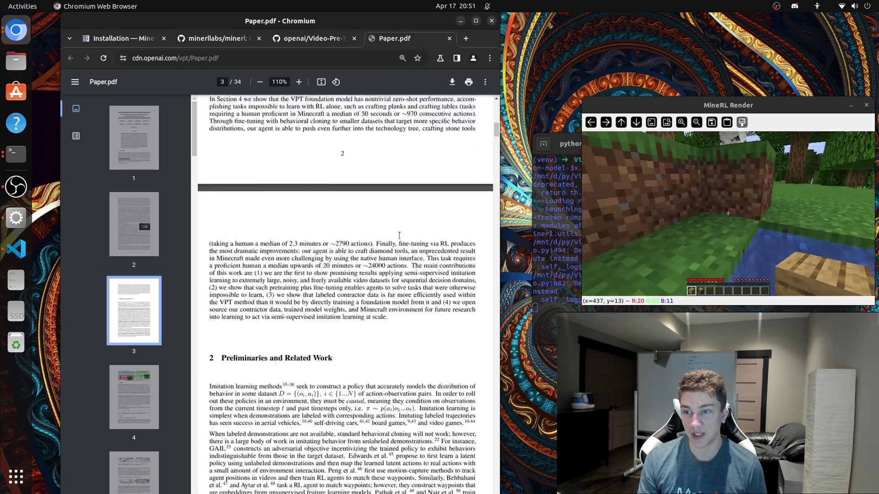
{"action": "scroll", "coordinate": [399, 235], "scroll_direction": "down", "scroll_amount": 10}
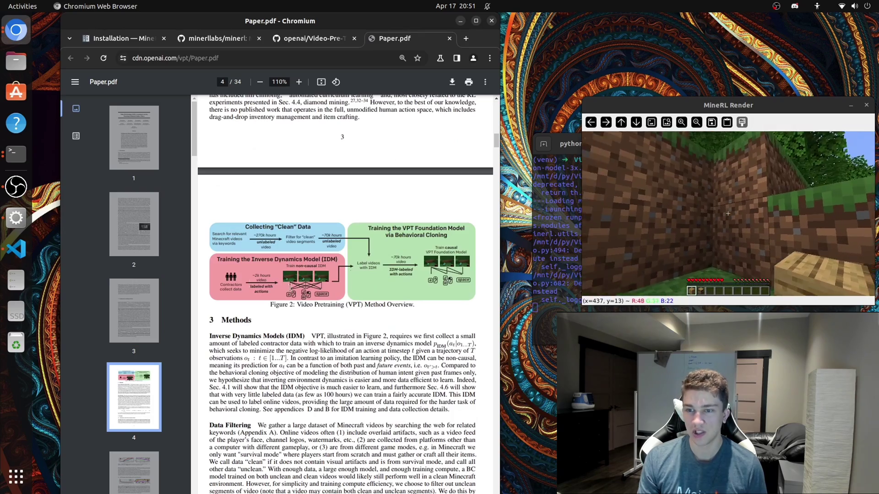
{"action": "scroll", "coordinate": [290, 286], "scroll_direction": "down", "scroll_amount": 10}
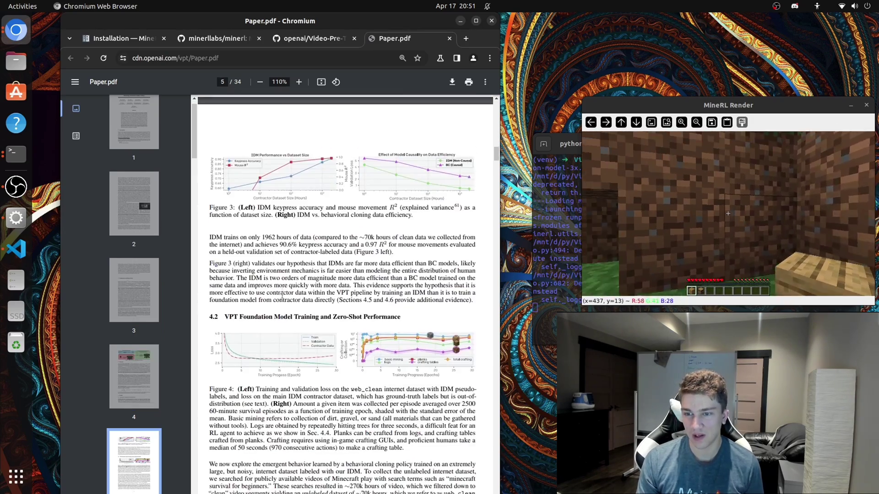
{"action": "scroll", "coordinate": [282, 295], "scroll_direction": "down", "scroll_amount": 9}
{"action": "scroll", "coordinate": [273, 346], "scroll_direction": "down", "scroll_amount": 3}
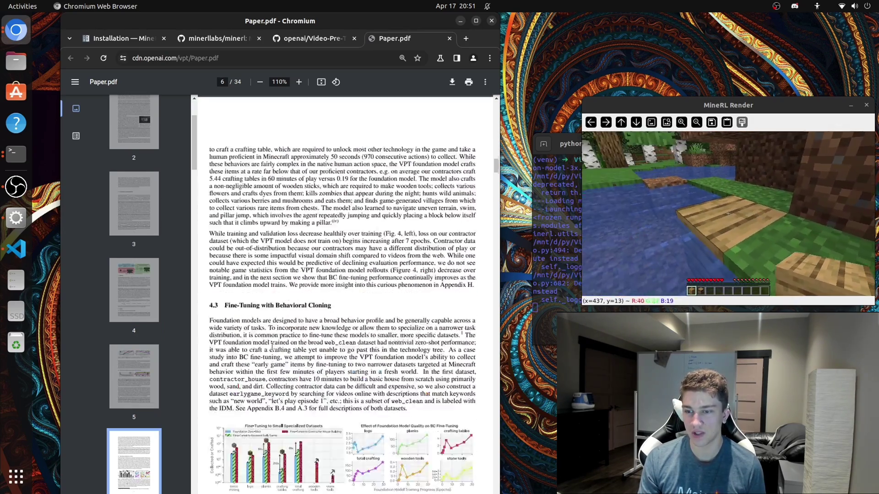
{"action": "scroll", "coordinate": [273, 347], "scroll_direction": "down", "scroll_amount": 3}
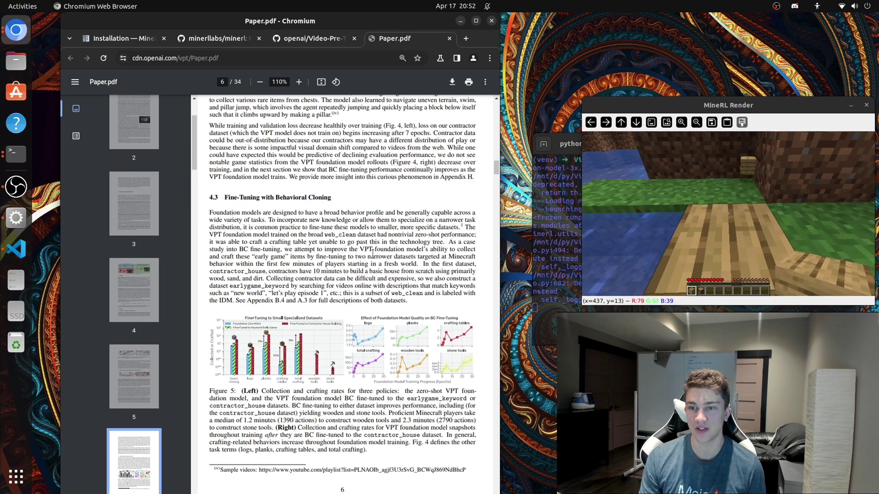
{"action": "mouse_move", "coordinate": [209, 232]}
{"action": "left_mouse_down"}
{"action": "mouse_move", "coordinate": [229, 242]}
{"action": "mouse_move", "coordinate": [223, 237]}
{"action": "left_mouse_up"}
{"action": "left_click", "coordinate": [246, 247]}
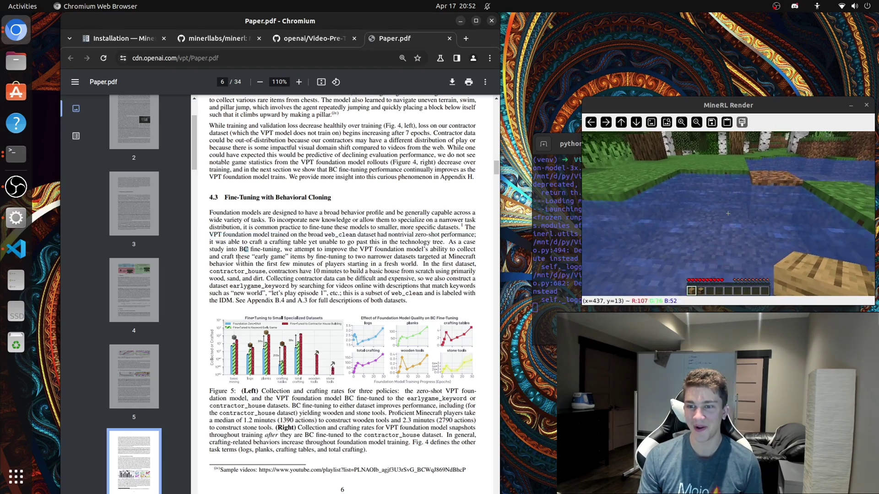
Step: Examine the paper's section 4.4 on reinforcement learning fine-tuning, the Figure 7 results, and the Discussion and Conclusion
{"action": "scroll", "coordinate": [320, 279], "scroll_direction": "down", "scroll_amount": 3}
{"action": "scroll", "coordinate": [411, 281], "scroll_direction": "down", "scroll_amount": 6}
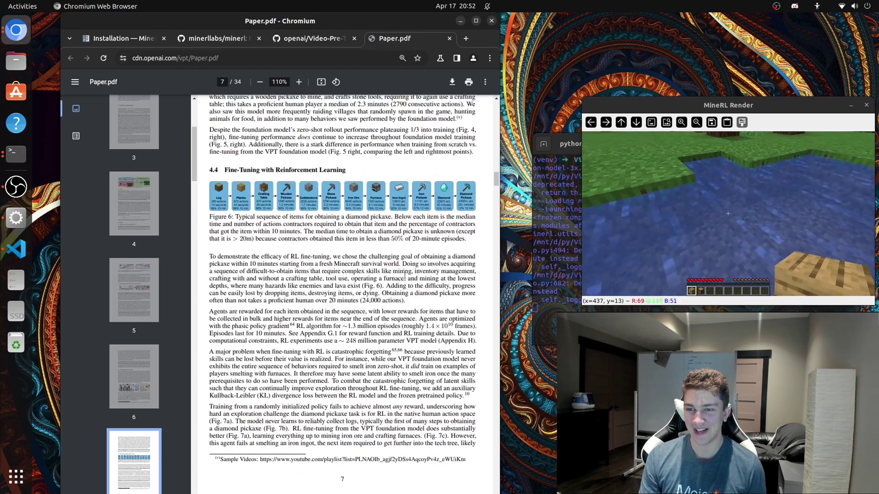
{"action": "scroll", "coordinate": [404, 146], "scroll_direction": "down", "scroll_amount": 6}
{"action": "scroll", "coordinate": [405, 146], "scroll_direction": "down", "scroll_amount": 8}
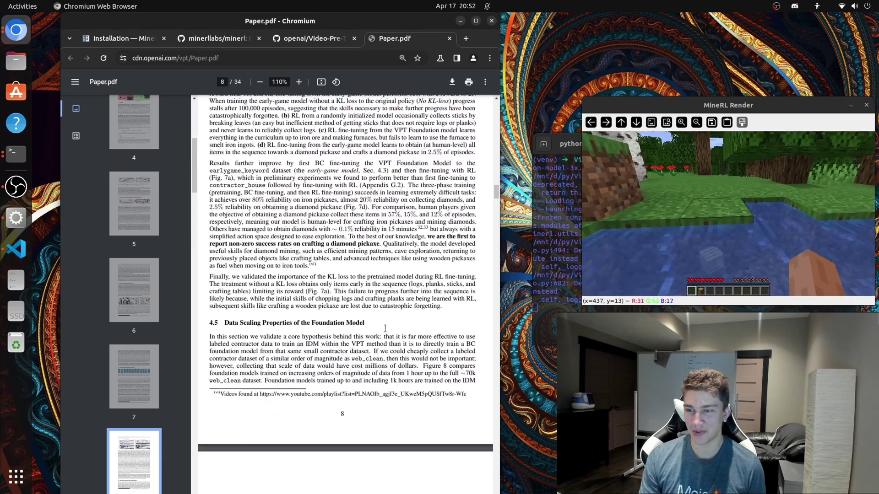
{"action": "scroll", "coordinate": [393, 323], "scroll_direction": "up", "scroll_amount": 6}
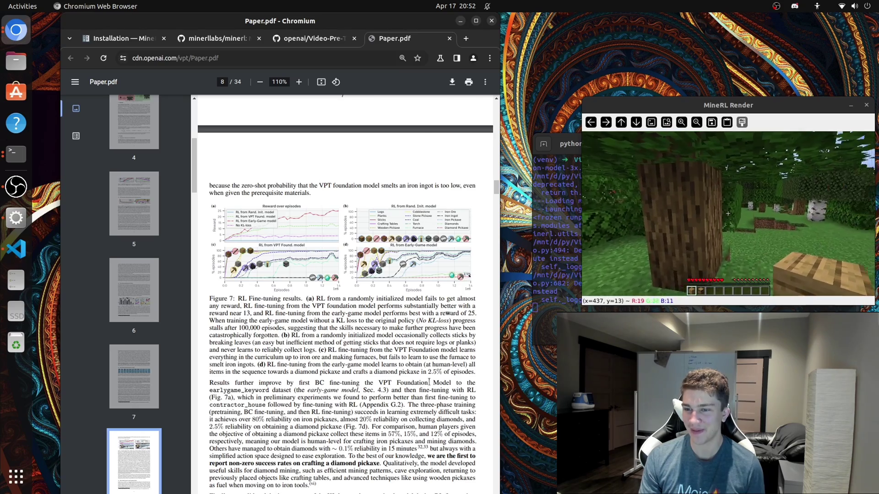
{"action": "scroll", "coordinate": [404, 413], "scroll_direction": "down", "scroll_amount": 15}
{"action": "scroll", "coordinate": [378, 397], "scroll_direction": "down", "scroll_amount": 8}
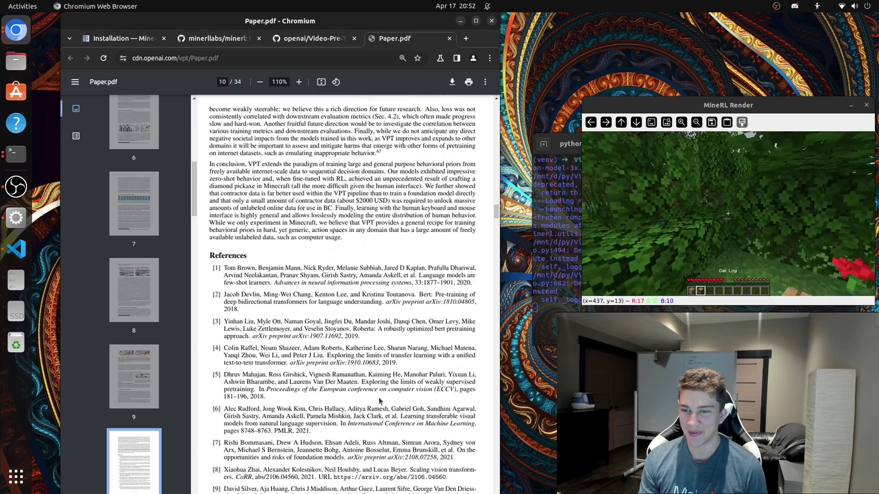
{"action": "scroll", "coordinate": [277, 265], "scroll_direction": "up", "scroll_amount": 8}
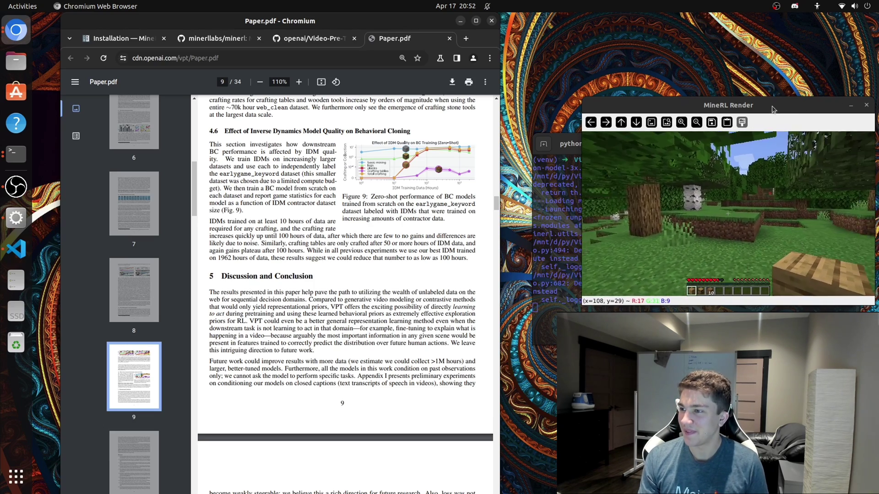
Step: Move the MineRL Render window aside, stop the running agent, and return to the README's Running Inverse Dynamics Model (IDM) section
{"action": "left_click_drag", "start_coordinate": [771, 106], "coordinate": [741, 134]}
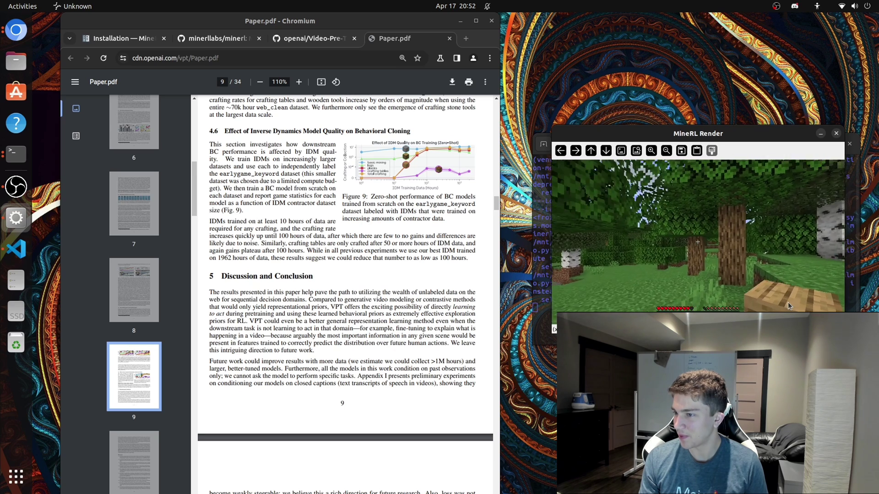
{"action": "left_click_drag", "start_coordinate": [729, 133], "coordinate": [722, 239]}
{"action": "key", "text": "ctrl+c"}
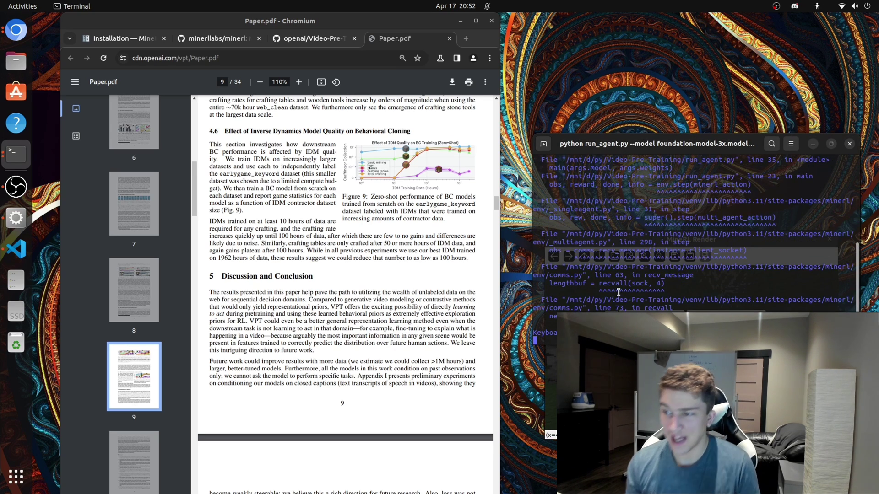
{"action": "left_click", "coordinate": [298, 38]}
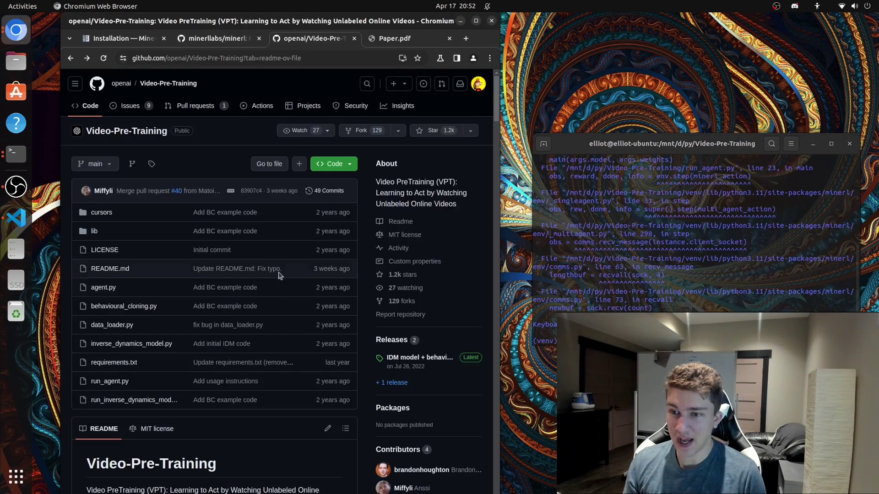
{"action": "scroll", "coordinate": [236, 336], "scroll_direction": "down", "scroll_amount": 20}
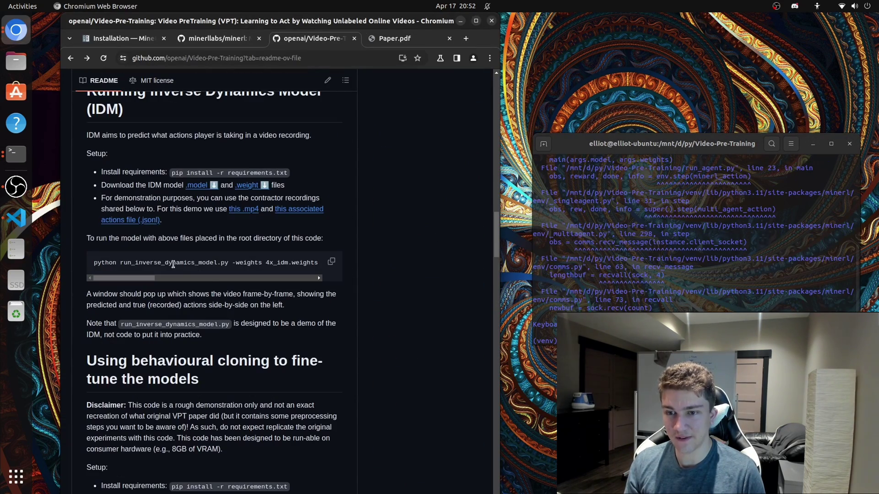
Step: Clear the Video-Pre-Training terminal and tile its window to the right half of the screen
{"action": "left_click", "coordinate": [718, 306]}
{"action": "key", "text": "Up"}
{"action": "key", "text": "Up"}
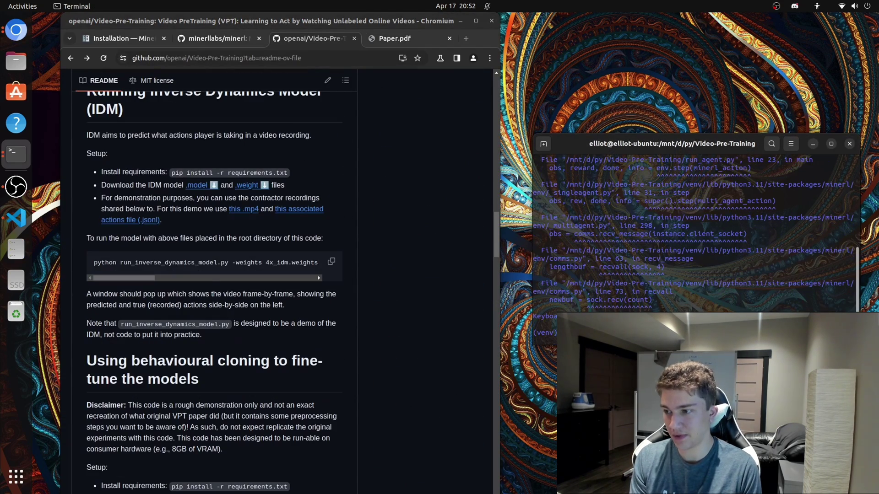
{"action": "key", "text": "Return"}
{"action": "key", "text": "super+Right"}
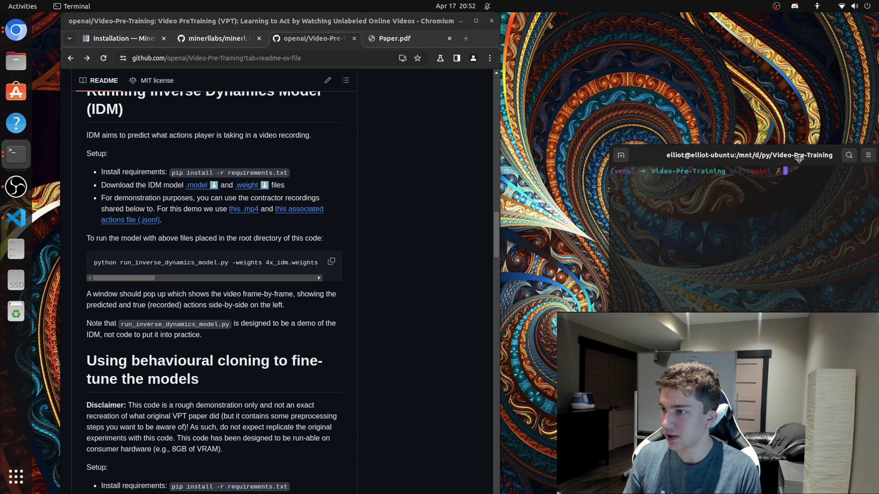
{"action": "type", "text": "pythoi"}
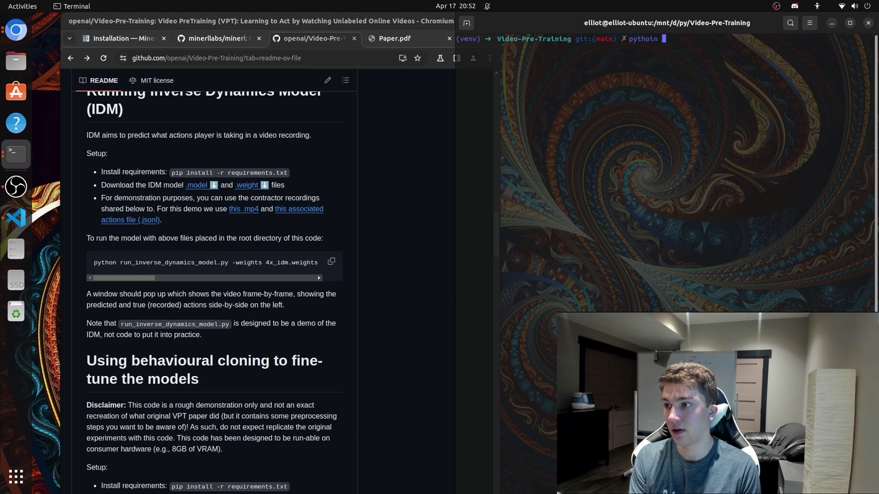
{"action": "key", "text": "BackSpace"}
{"action": "type", "text": "n run_inv"}
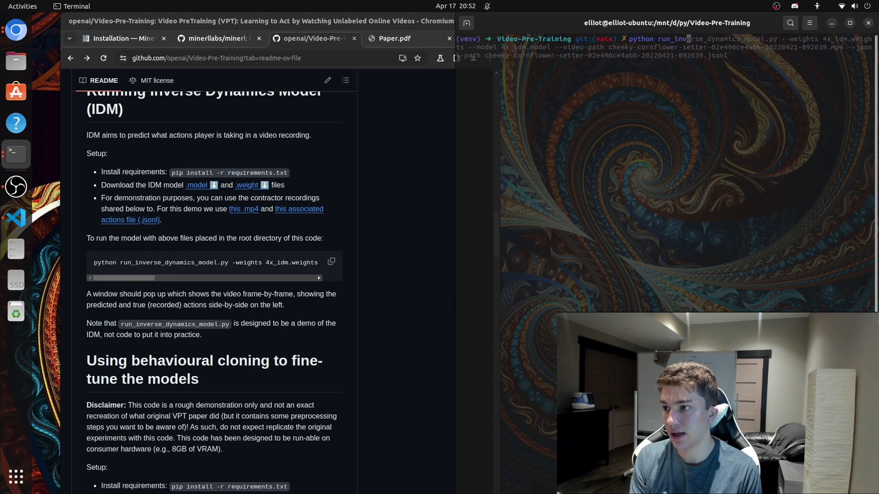
{"action": "key", "text": "Right"}
{"action": "key", "text": "Return"}
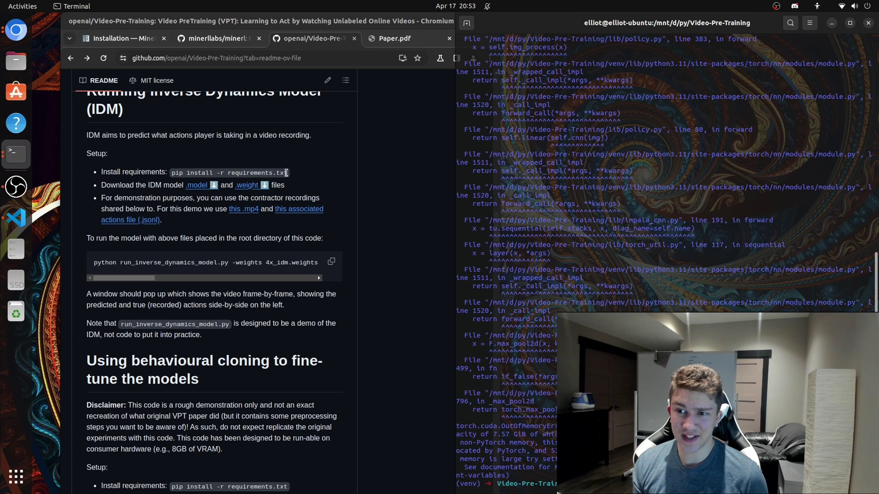
Step: Highlight the Figure 9 caption in Paper.pdf, clear the selection, and return to the Video-Pre-Training README
{"action": "left_click", "coordinate": [387, 40]}
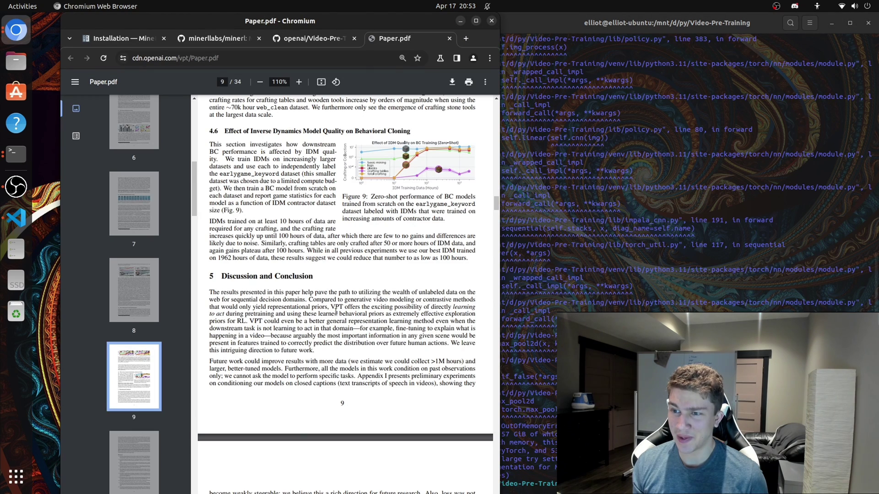
{"action": "left_click_drag", "start_coordinate": [342, 196], "coordinate": [446, 222]}
{"action": "left_click", "coordinate": [449, 219]}
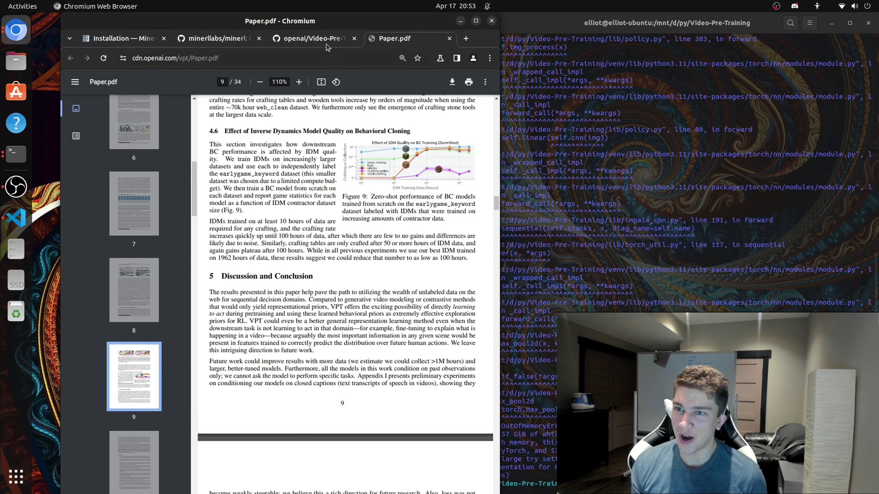
{"action": "left_click", "coordinate": [309, 40]}
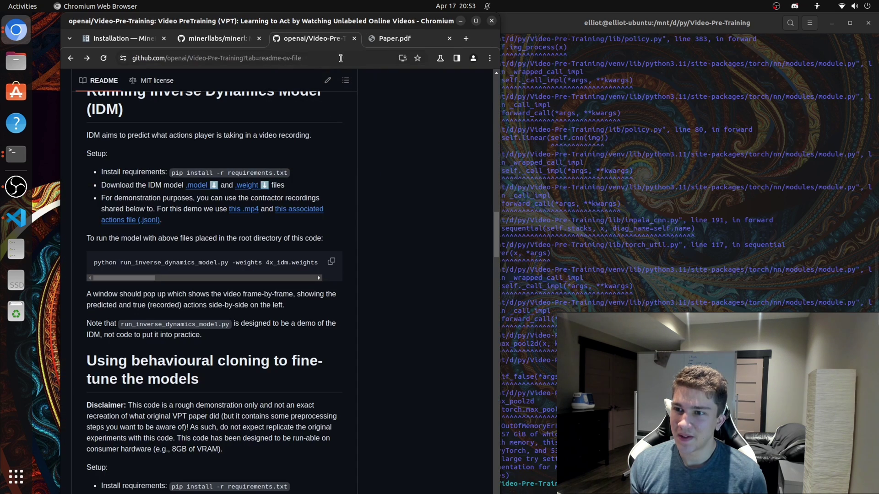